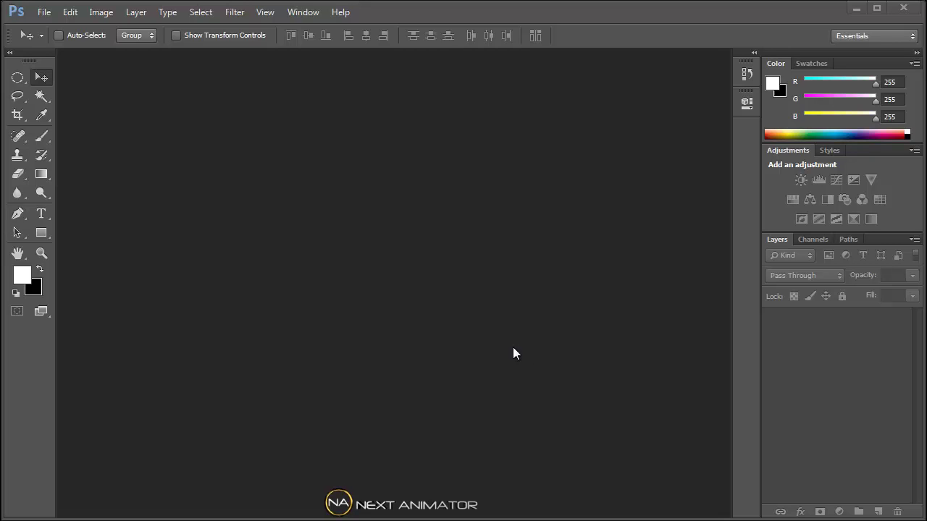
Open the leaf.jpg photo and zoom the view to fit the leaf.
click(50, 15)
click(64, 48)
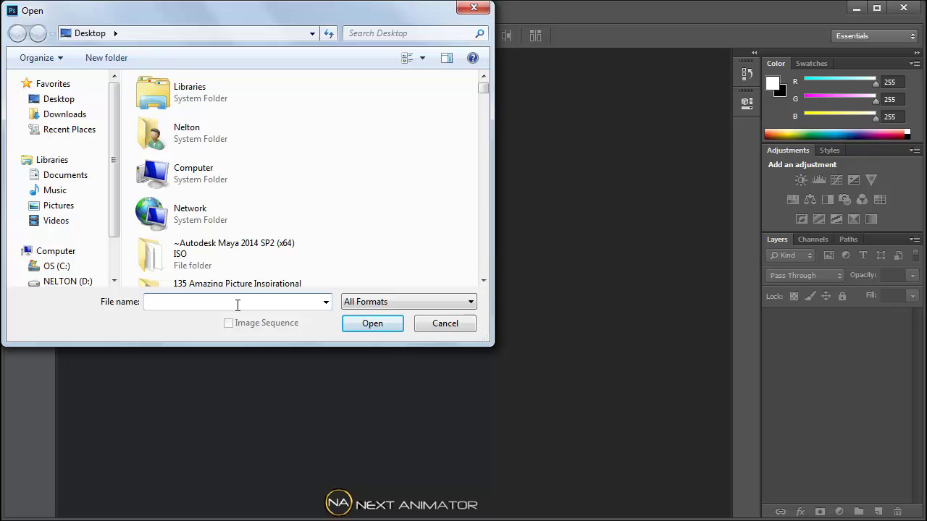
text(le)
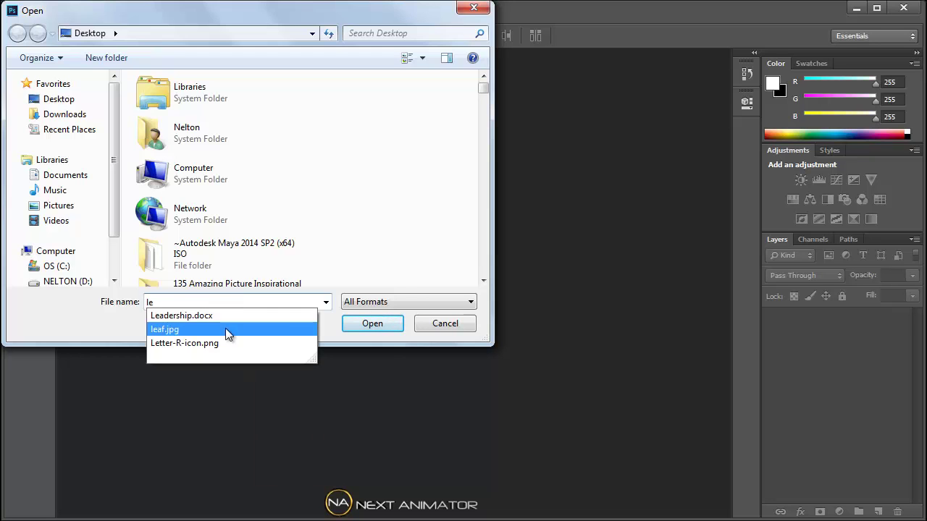
click(225, 328)
click(358, 321)
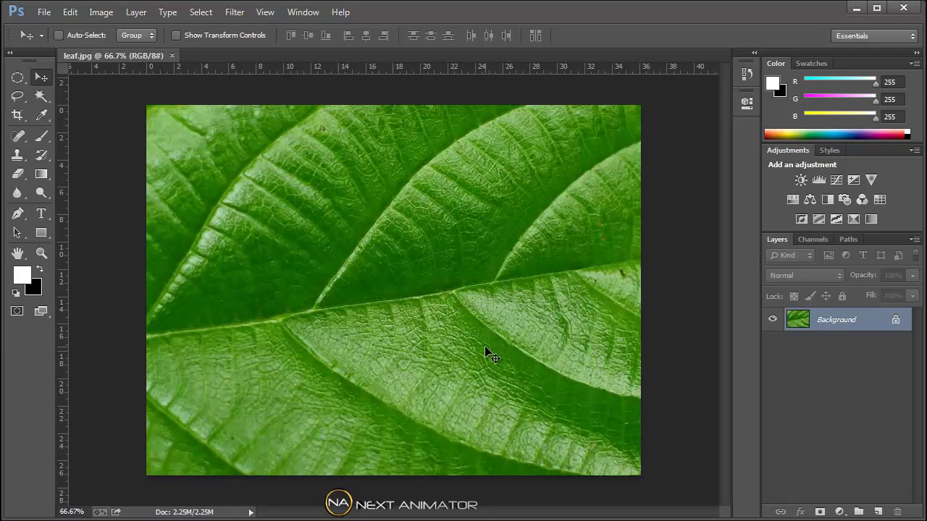
scroll(485, 346, up, 3)
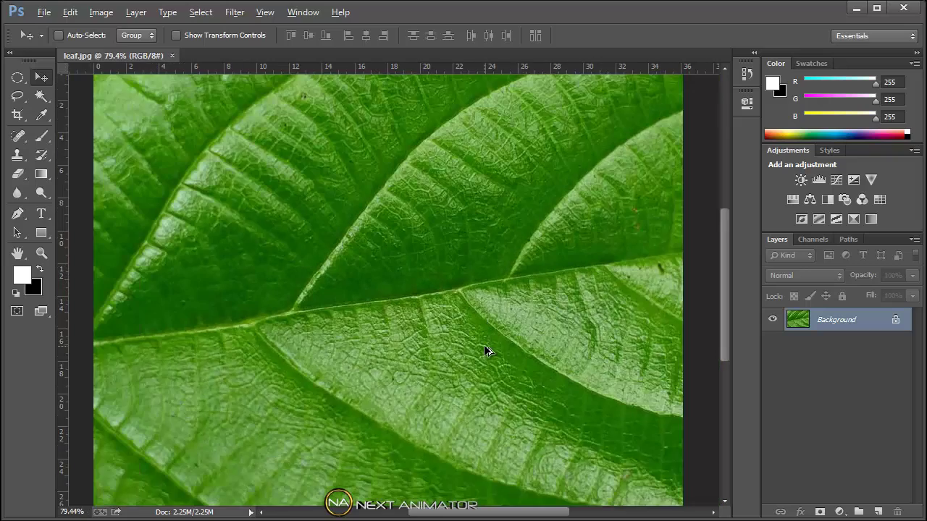
scroll(483, 345, down, 4)
scroll(483, 343, up, 2)
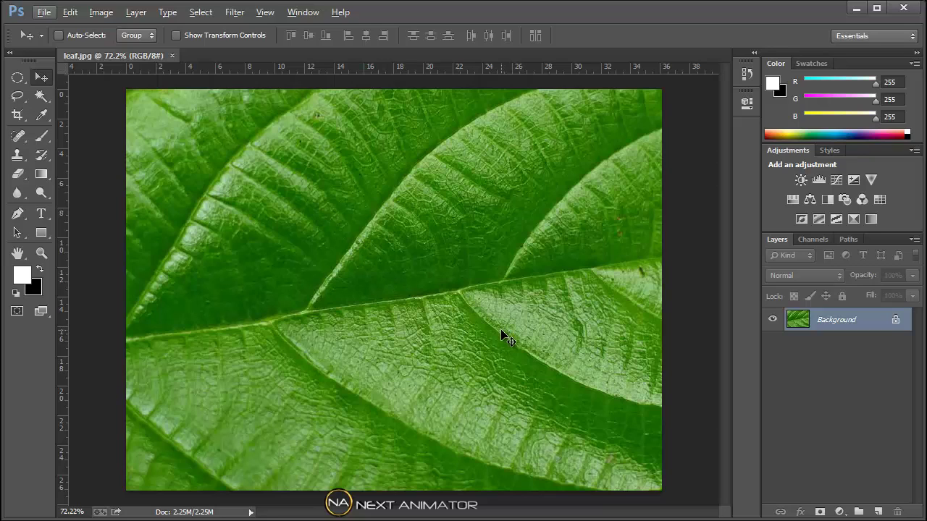
Add a new empty layer above the photo and name it 'water drop'.
click(878, 512)
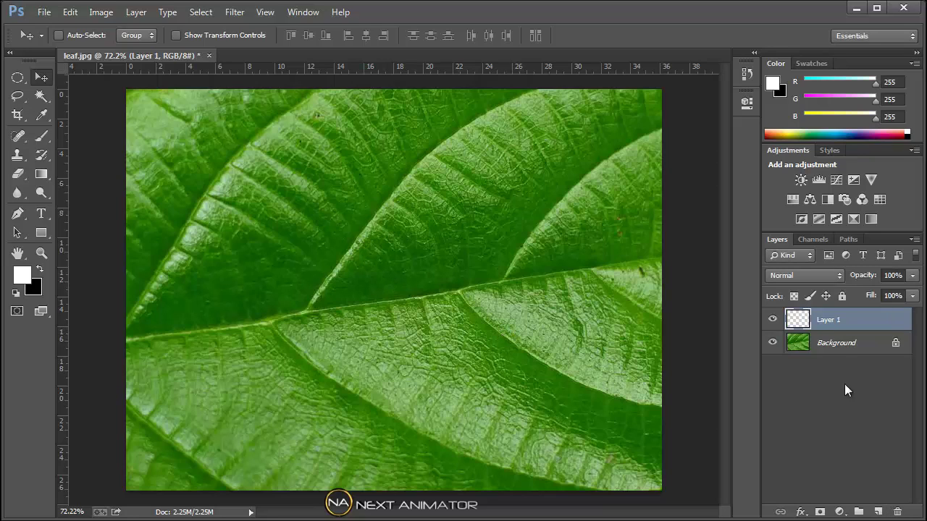
double_click(830, 319)
text(water)
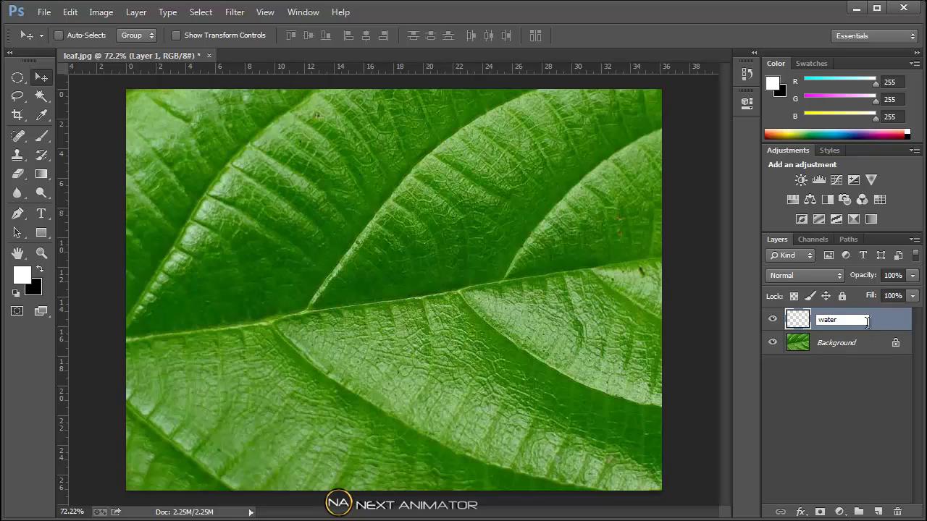
text( drop)
key(Return)
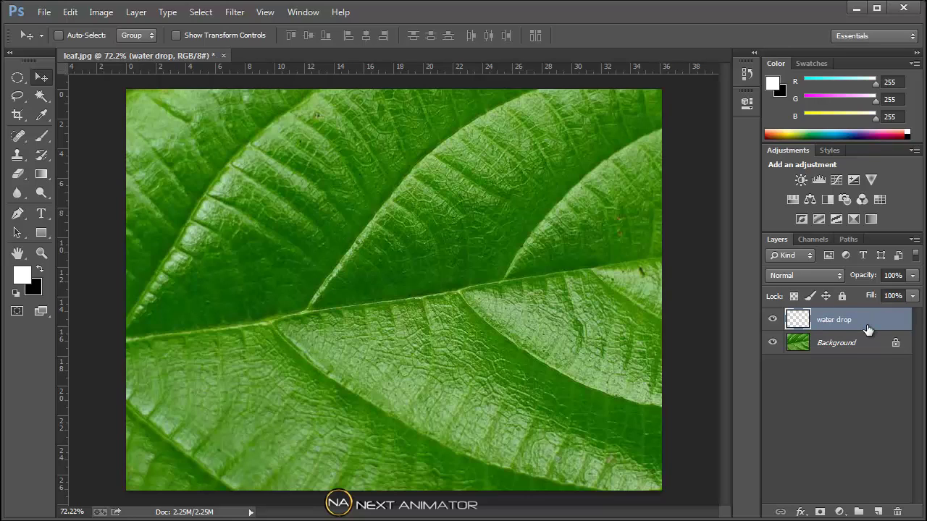
Draw a small circular selection, about 3.49 cm across, just above the leaf's midrib.
click(18, 78)
click(18, 78)
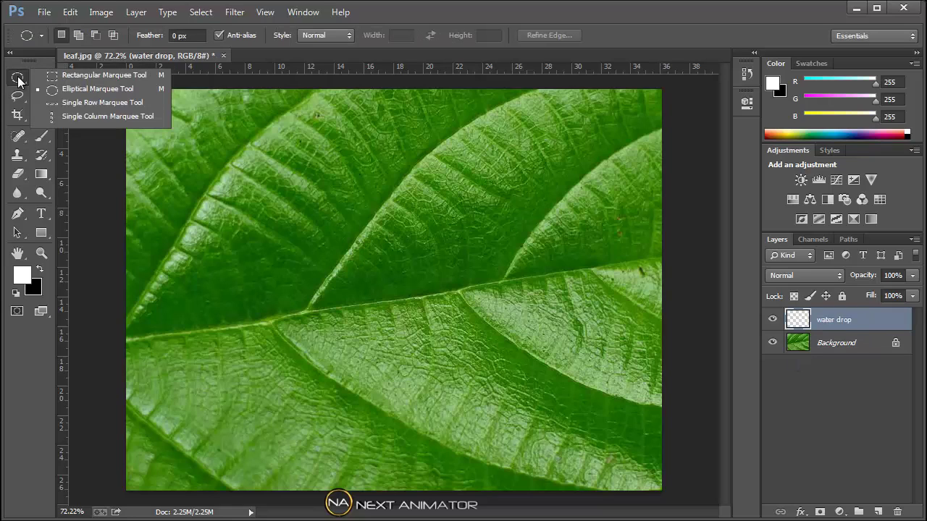
click(76, 89)
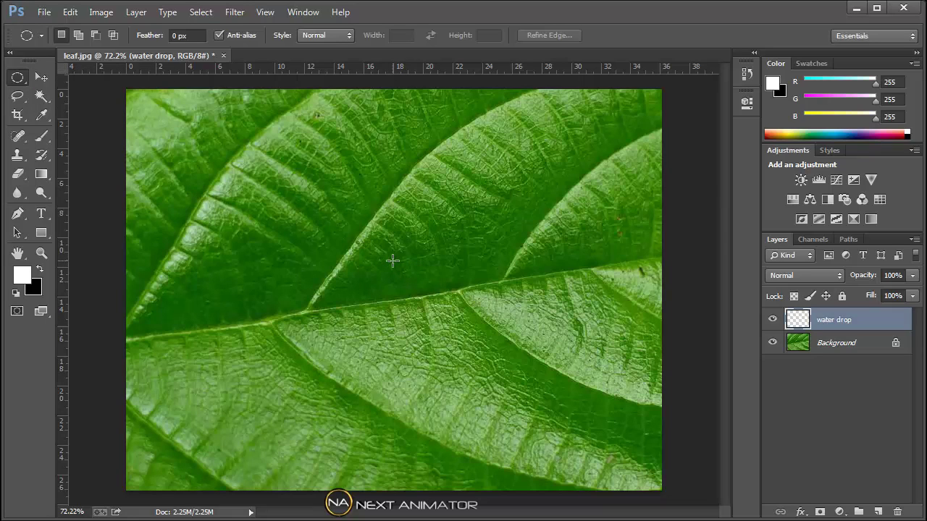
drag(392, 261, 426, 289)
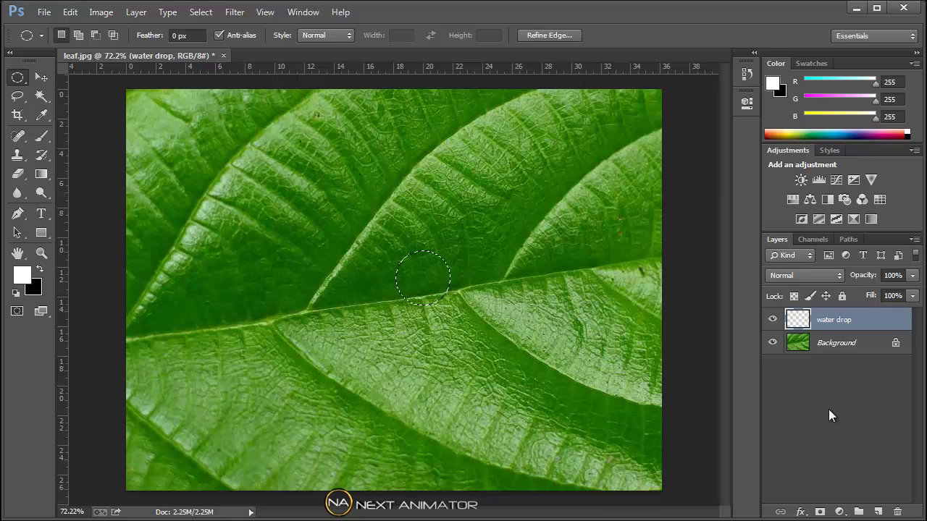
Fill the circle with the black-white gradient, dragged diagonally across the selection.
click(43, 172)
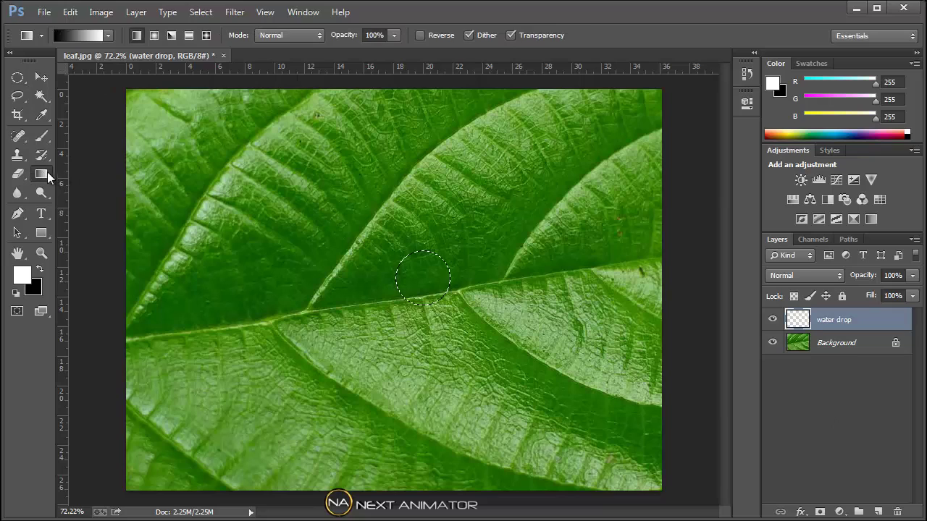
click(109, 36)
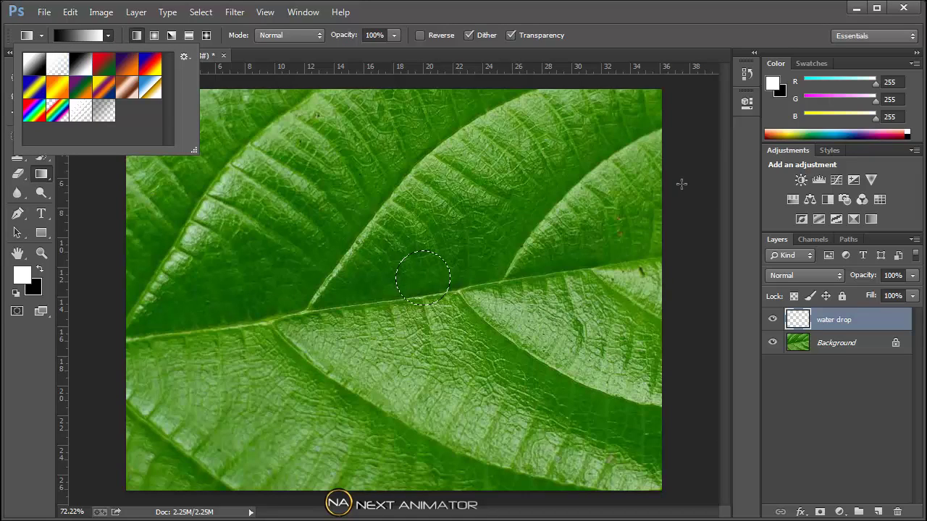
click(697, 203)
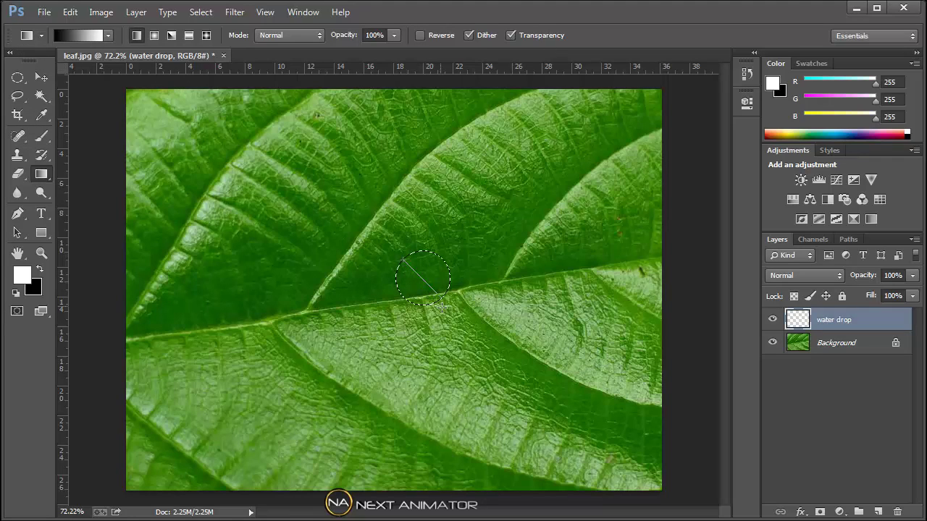
drag(442, 308, 403, 270)
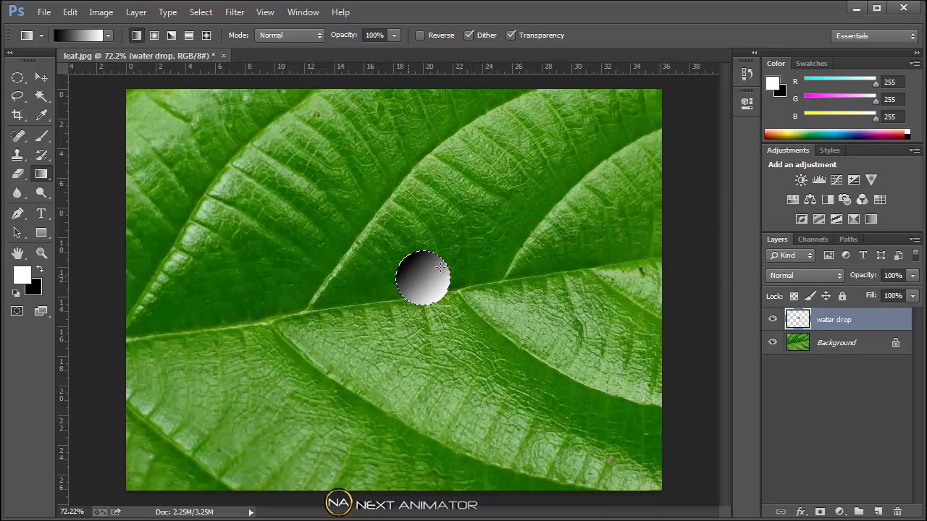
Deselect the circle and set the water drop layer's blend mode to Overlay.
click(207, 14)
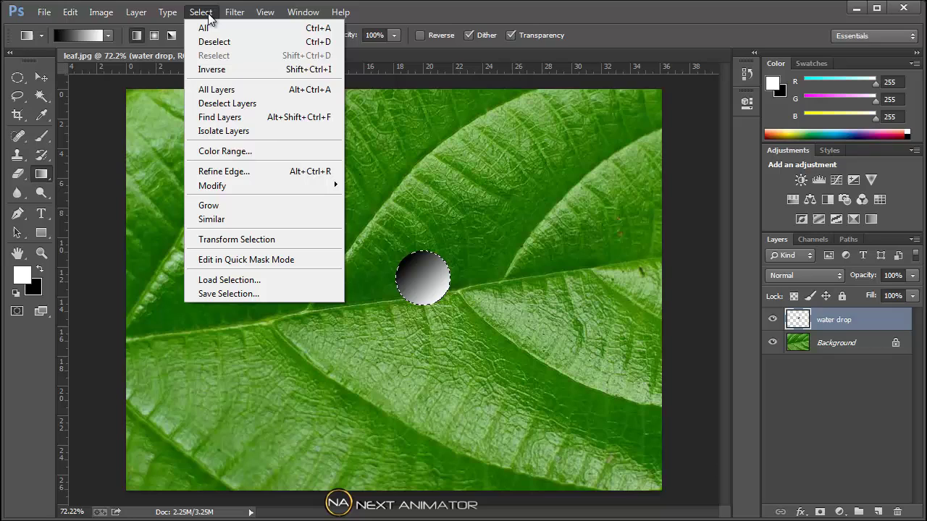
click(212, 42)
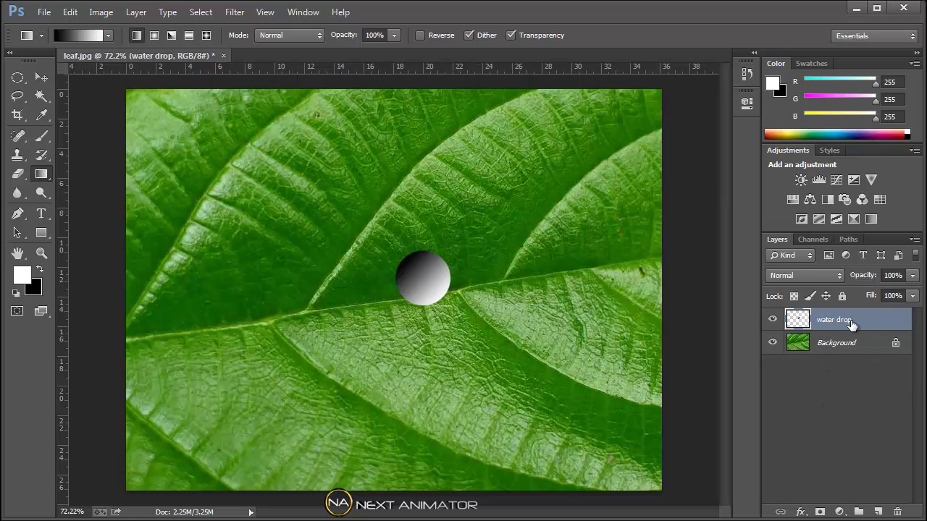
click(818, 273)
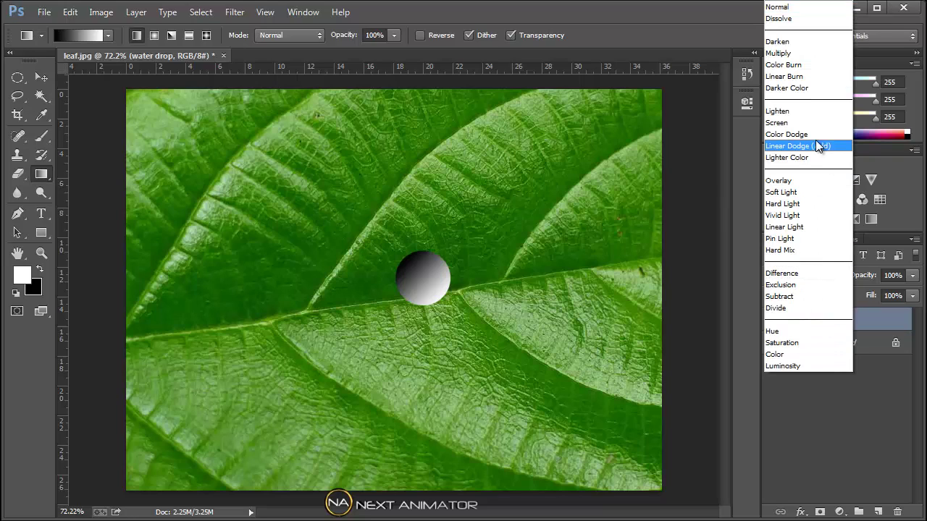
click(813, 180)
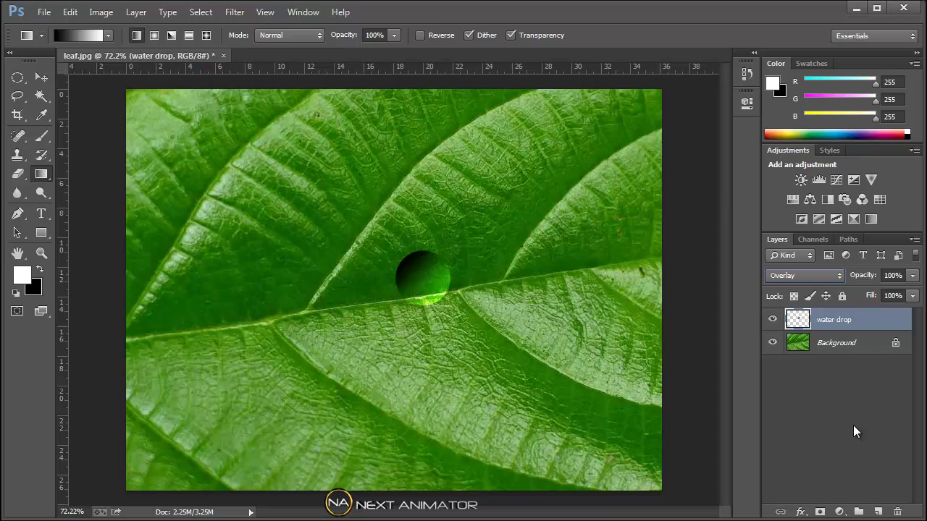
Add a Linear Burn inner shadow with 75% opacity, a 138° angle and adjusted size.
double_click(893, 323)
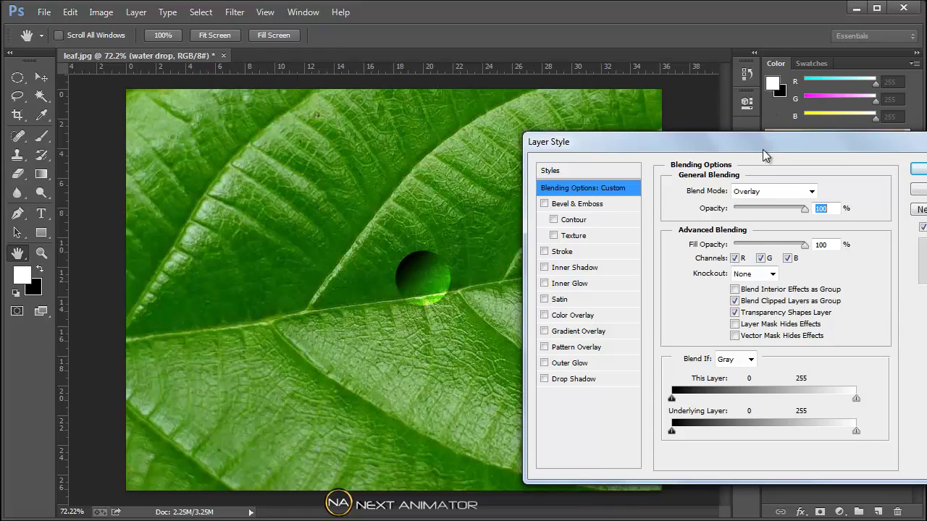
drag(764, 155, 749, 176)
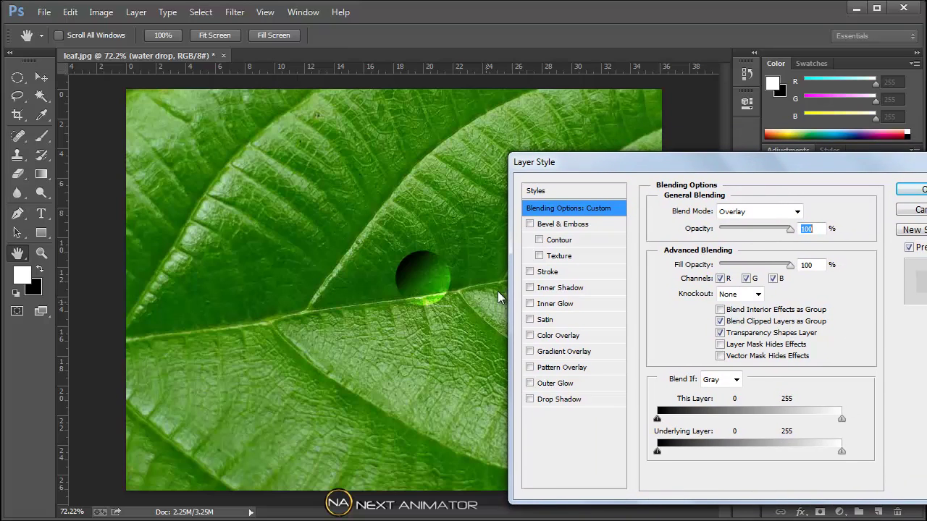
click(561, 288)
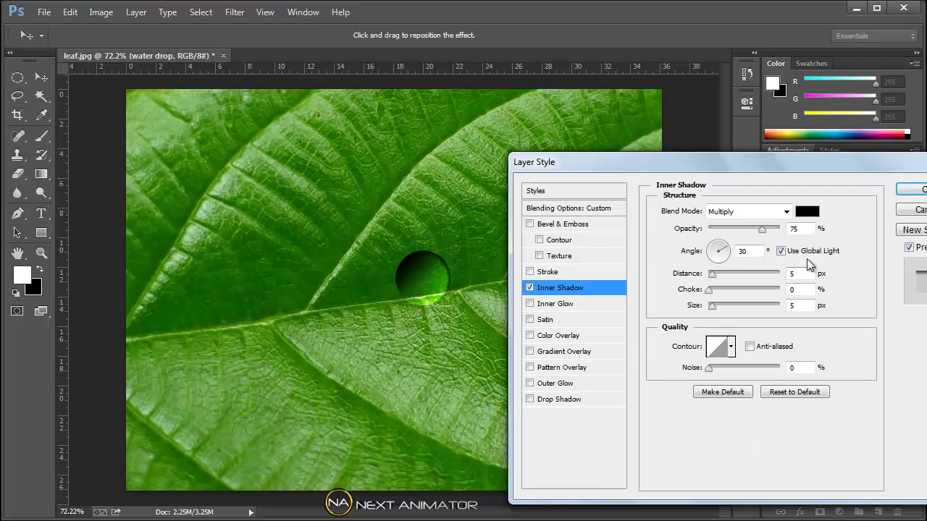
click(737, 213)
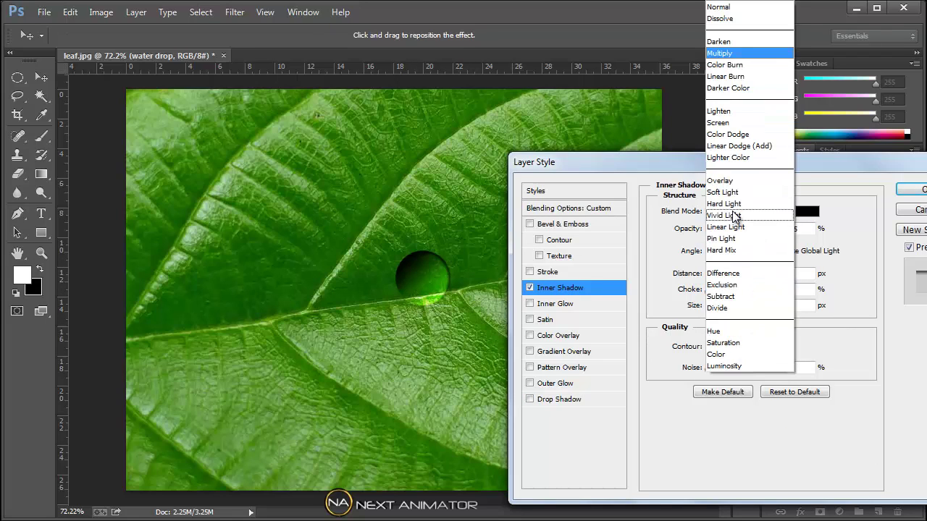
click(730, 78)
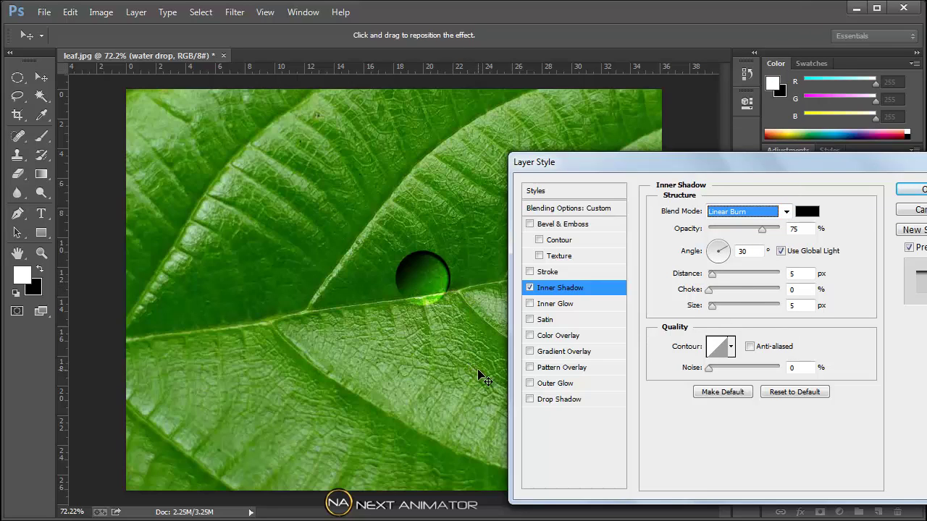
click(778, 395)
click(801, 229)
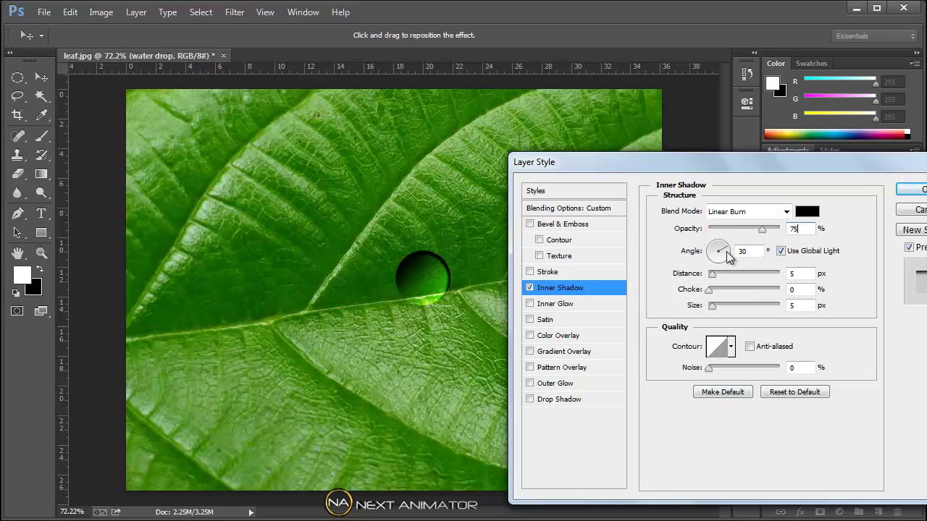
drag(722, 250, 713, 248)
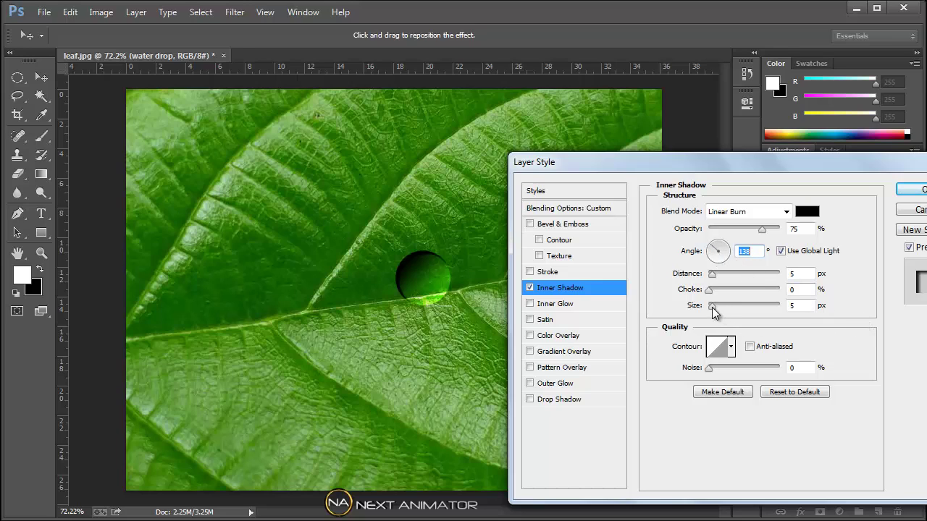
drag(713, 305, 715, 306)
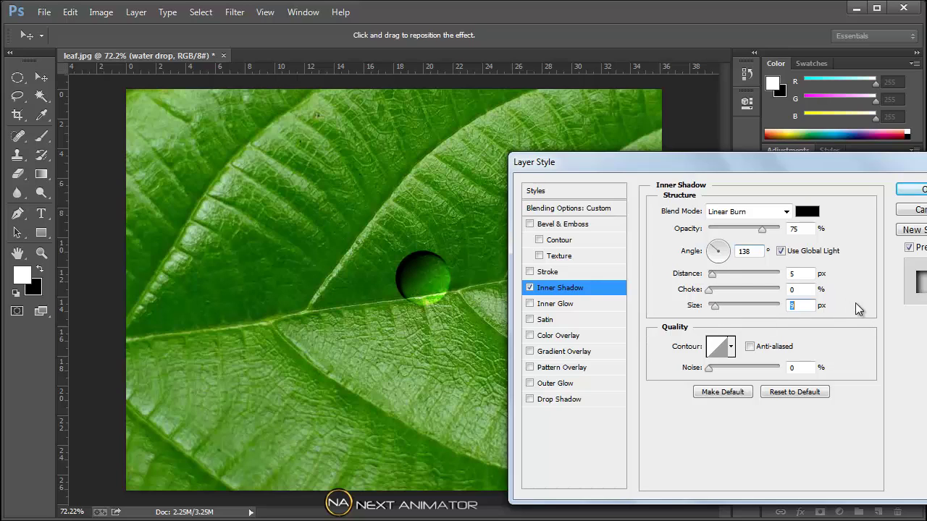
Add a drop shadow and, after trying Linear Burn, Multiply and Color Burn, set it to Darker Color.
click(584, 399)
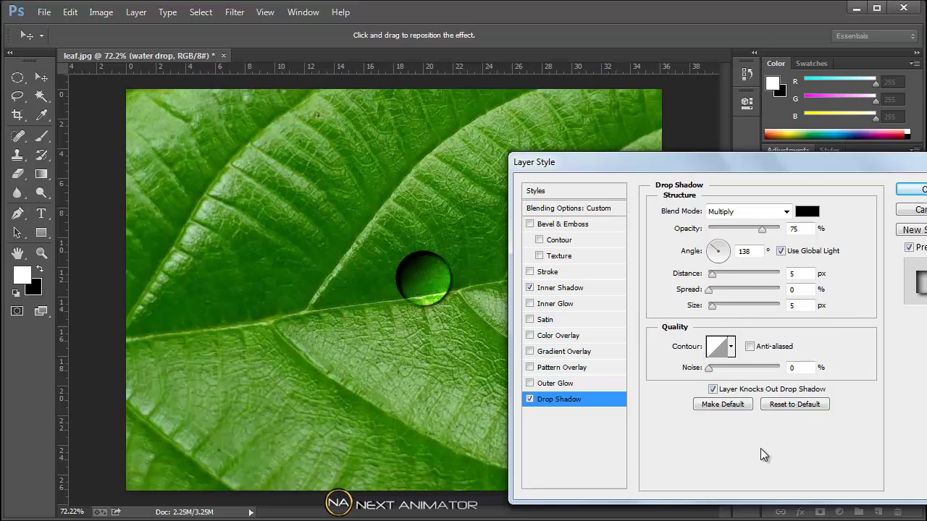
click(741, 211)
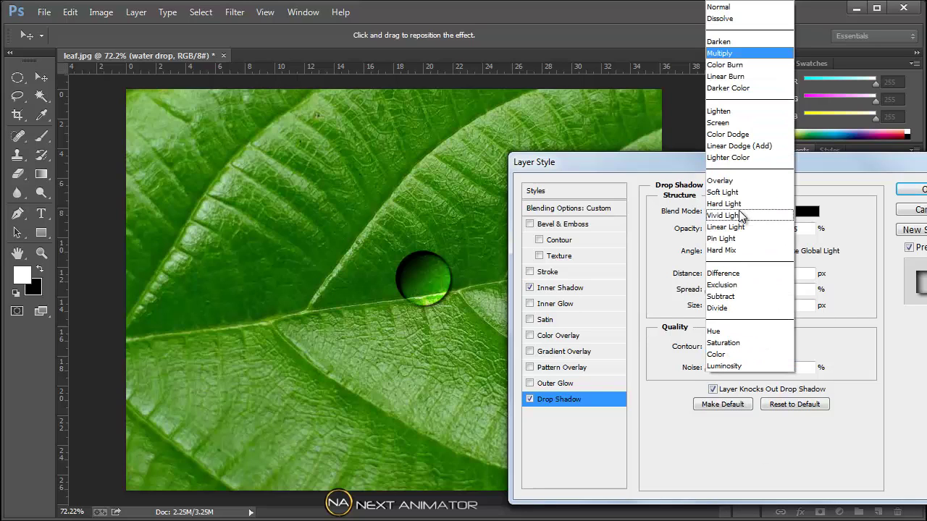
click(744, 77)
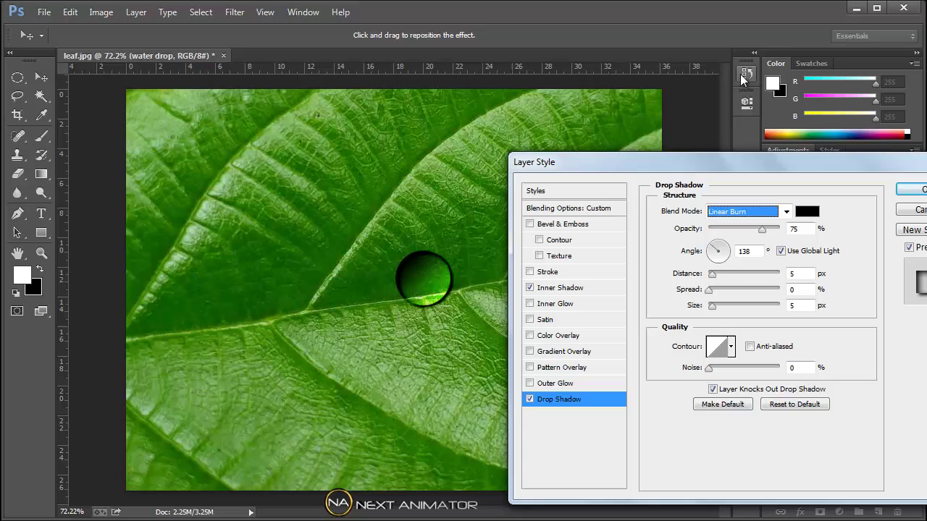
click(746, 211)
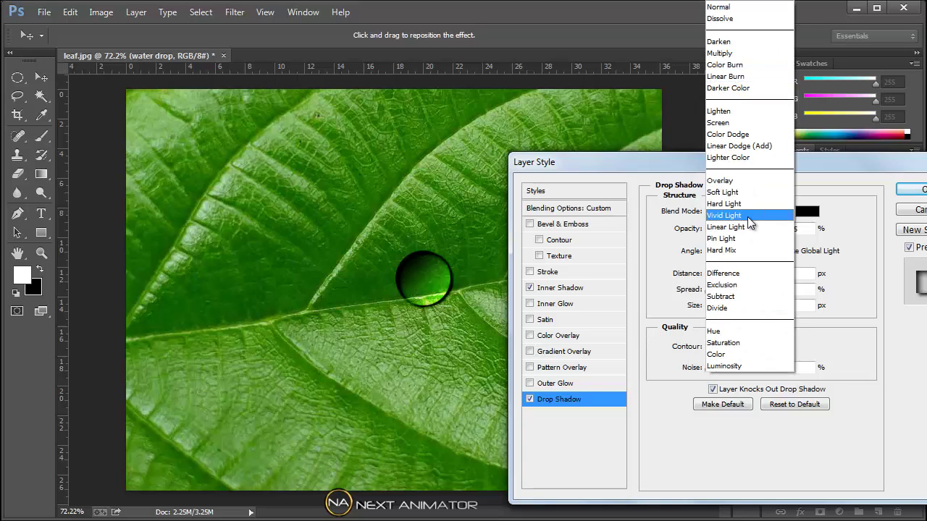
click(735, 57)
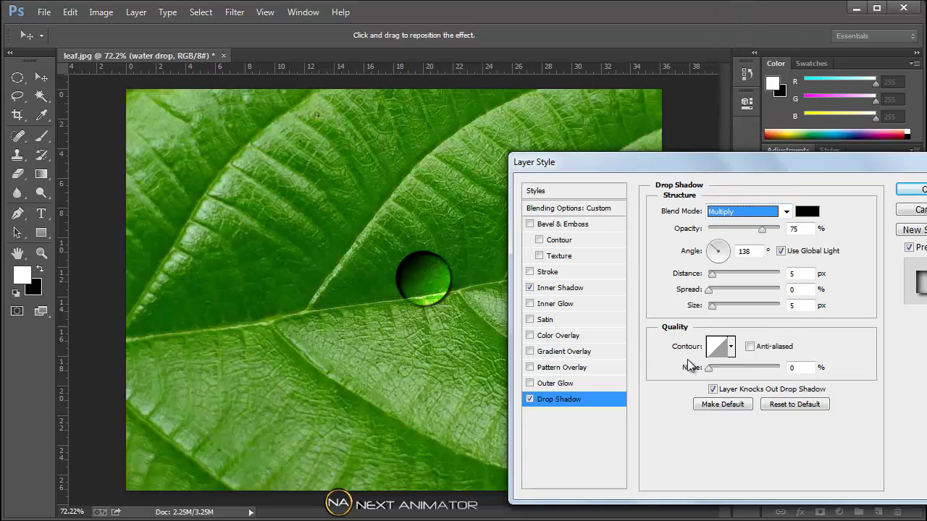
click(746, 211)
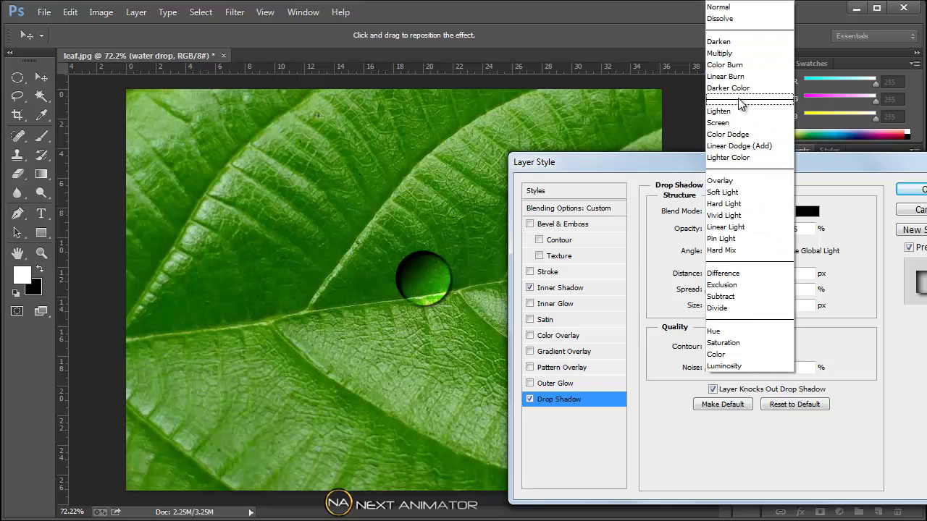
click(738, 68)
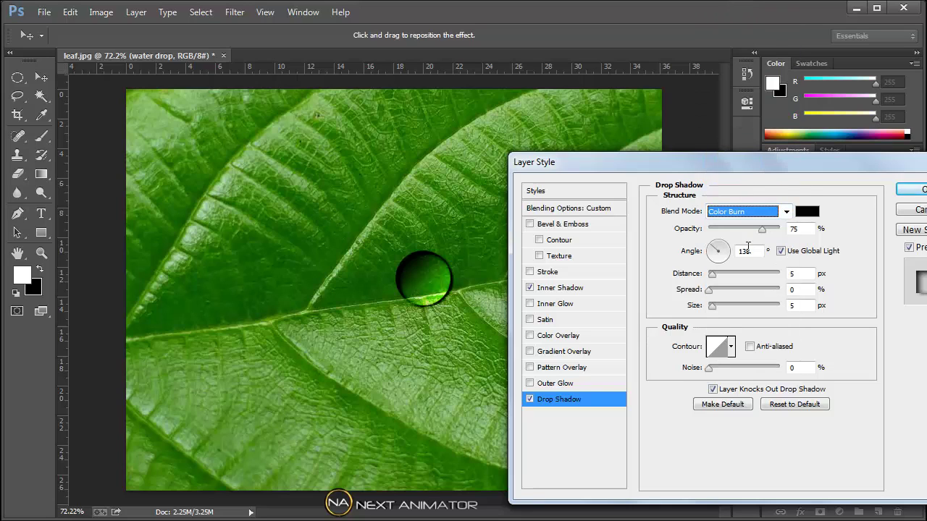
click(740, 211)
click(739, 84)
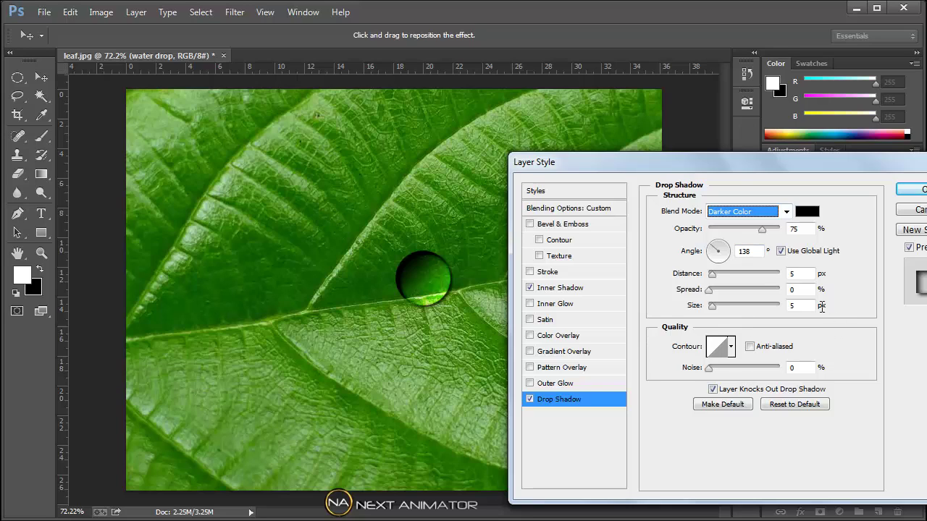
Give the drop shadow size 18, distance 7 and its own 130° angle, then apply both effects.
drag(712, 307, 718, 307)
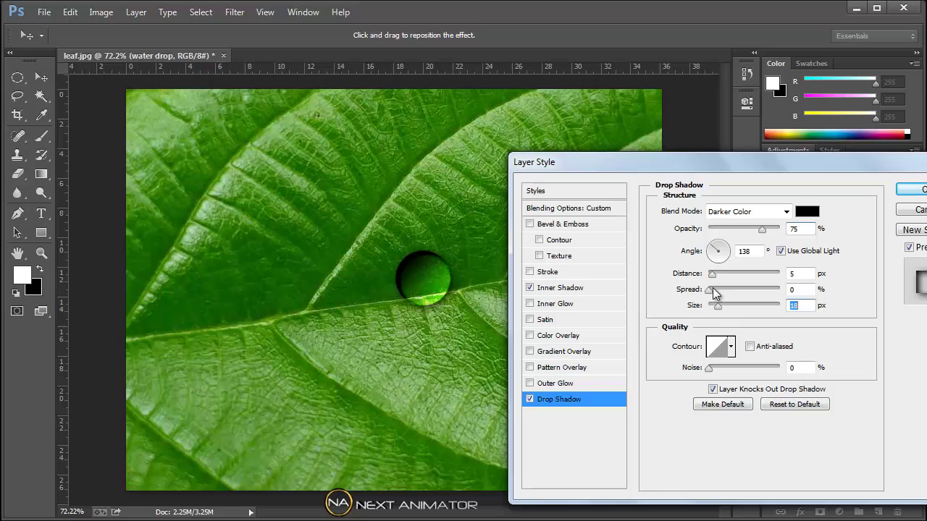
drag(712, 275, 714, 277)
click(781, 250)
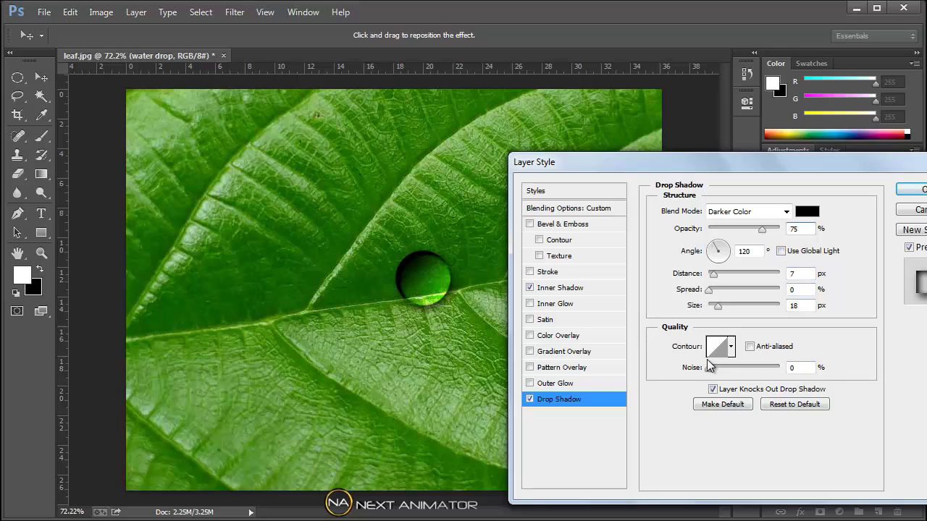
click(713, 248)
drag(712, 251, 714, 250)
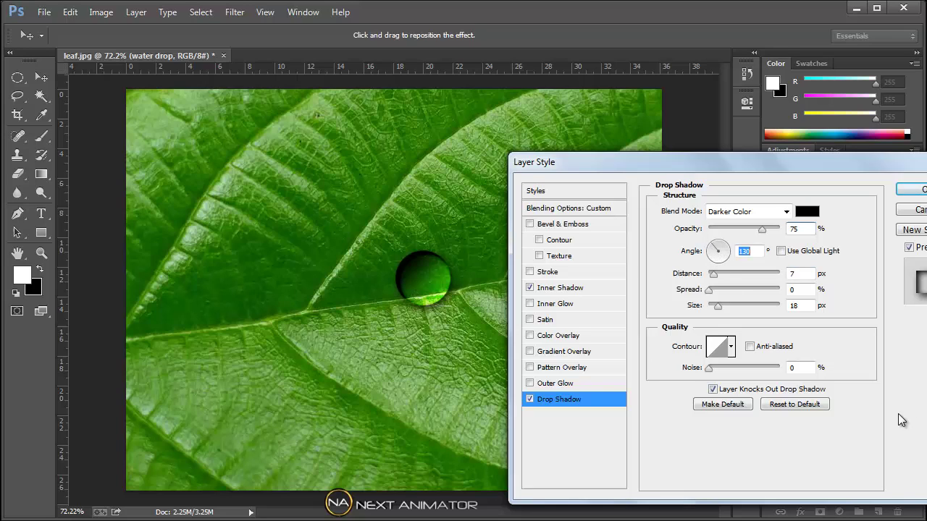
click(909, 190)
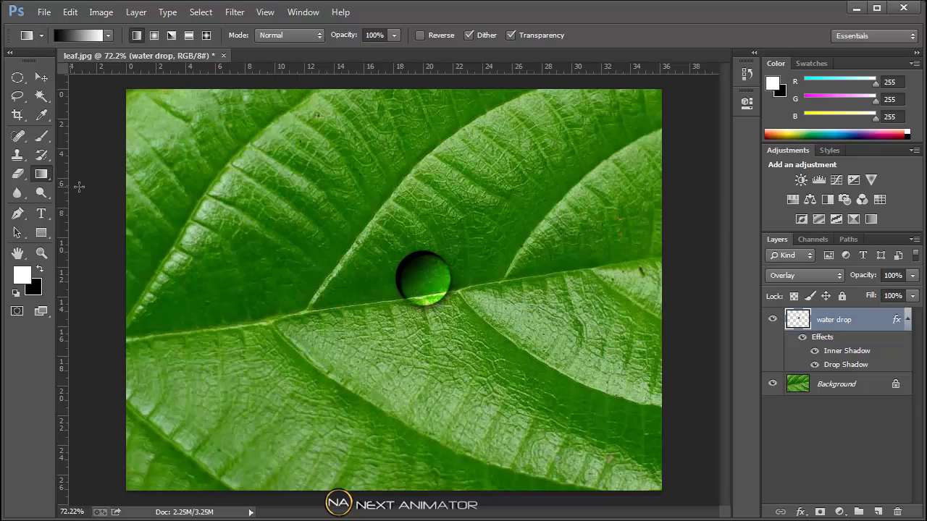
On a new layer, paint a small white highlight dot on the drop with a small brush.
click(878, 512)
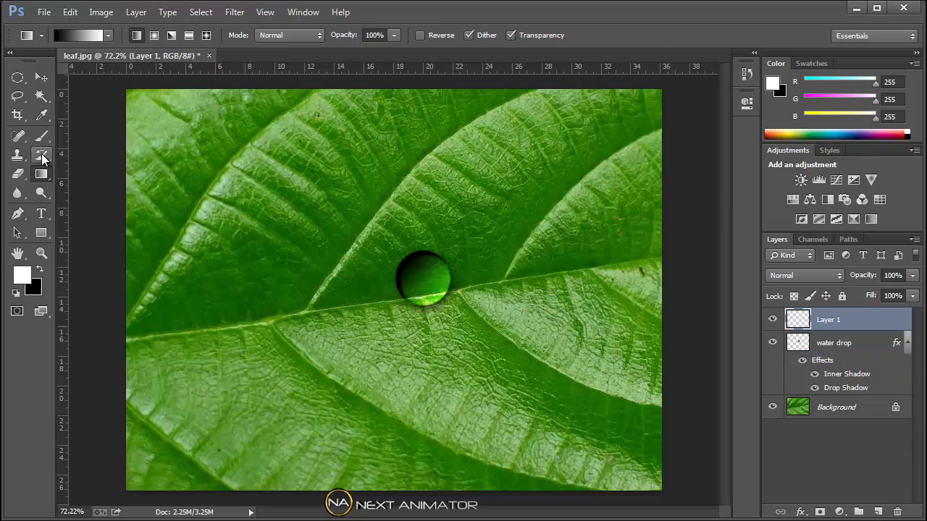
click(42, 137)
click(79, 38)
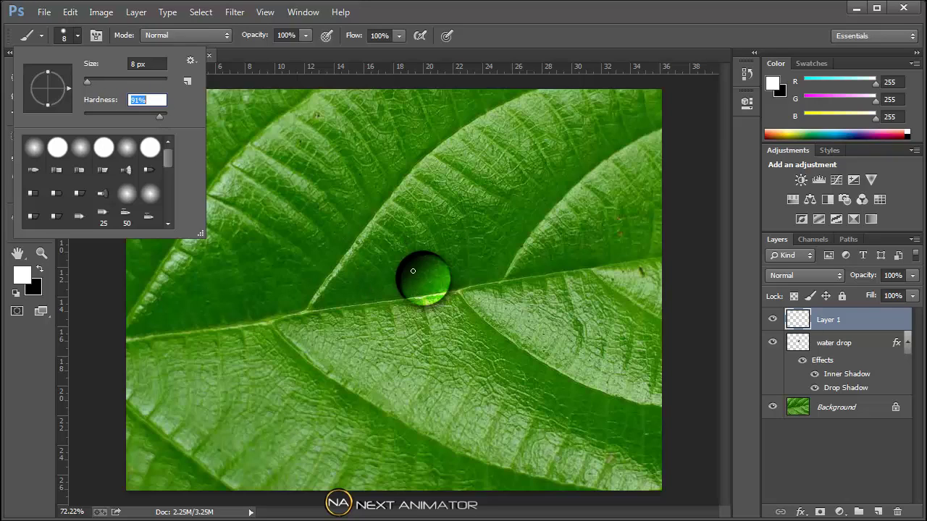
click(84, 79)
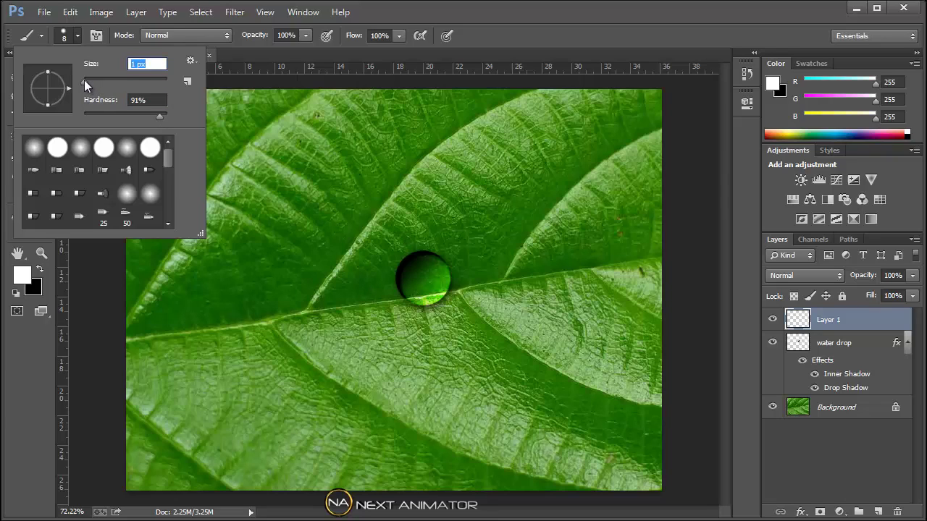
drag(87, 79, 88, 79)
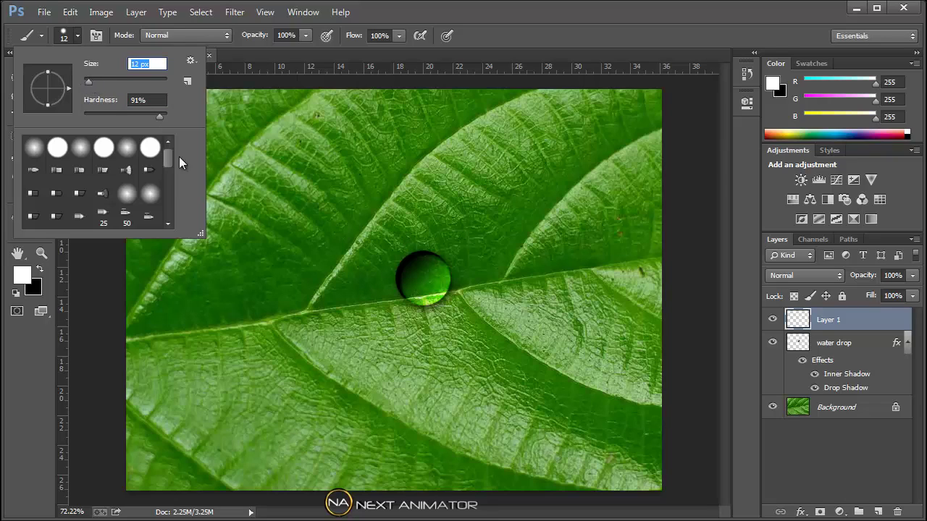
click(419, 276)
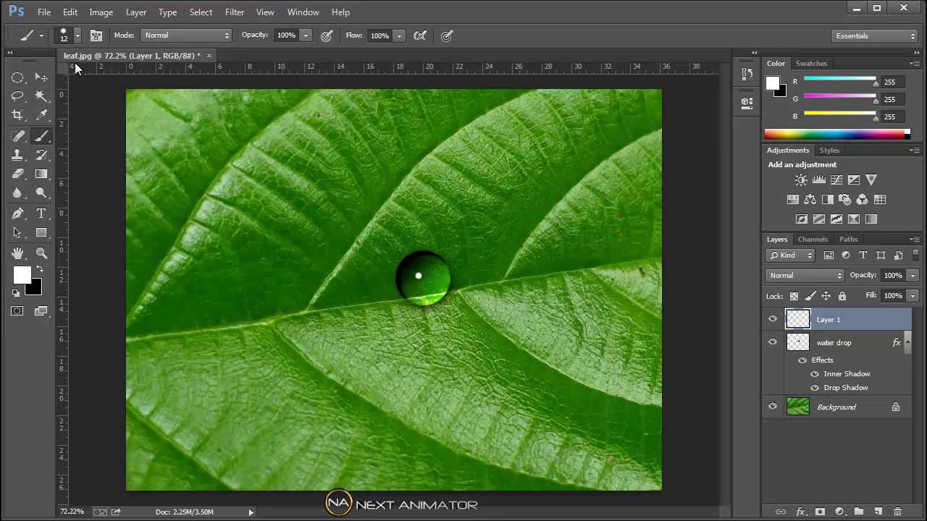
click(41, 77)
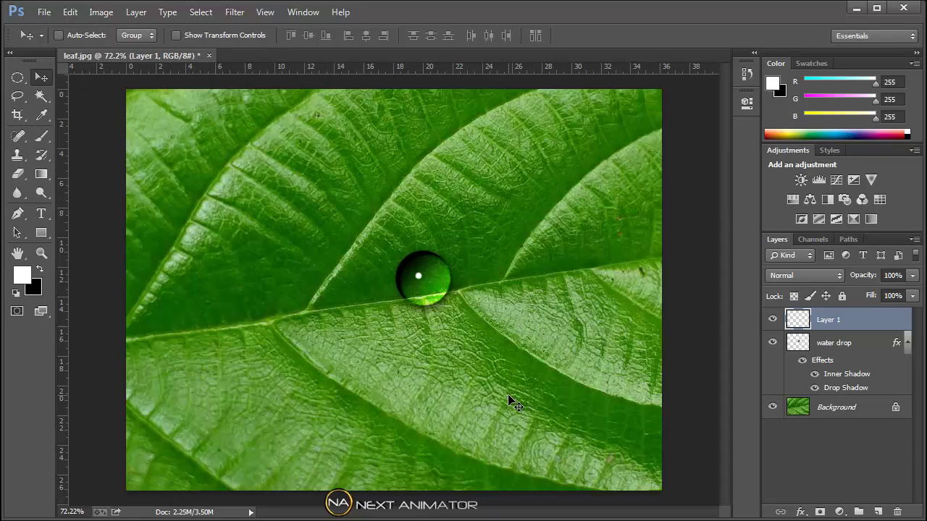
Rename the highlight layer Layer 1 to 'light'.
scroll(509, 344, up, 3)
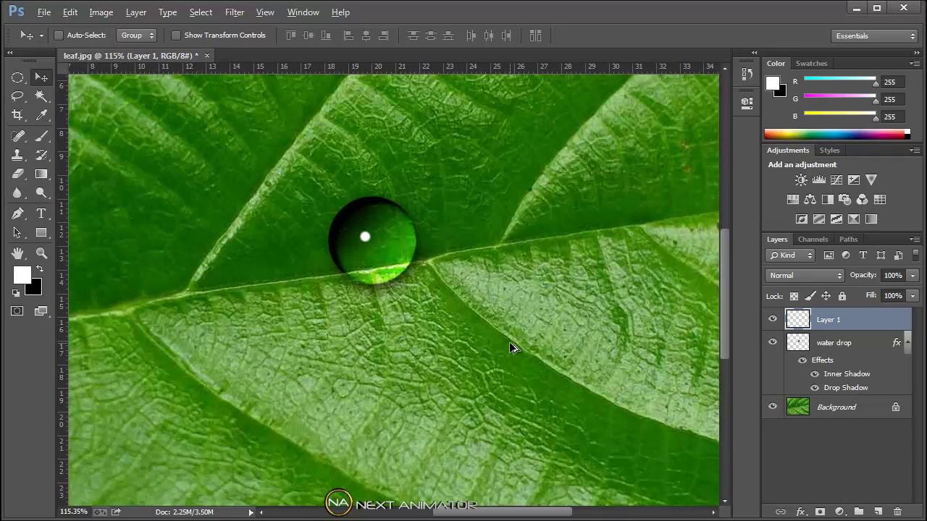
scroll(509, 342, down, 4)
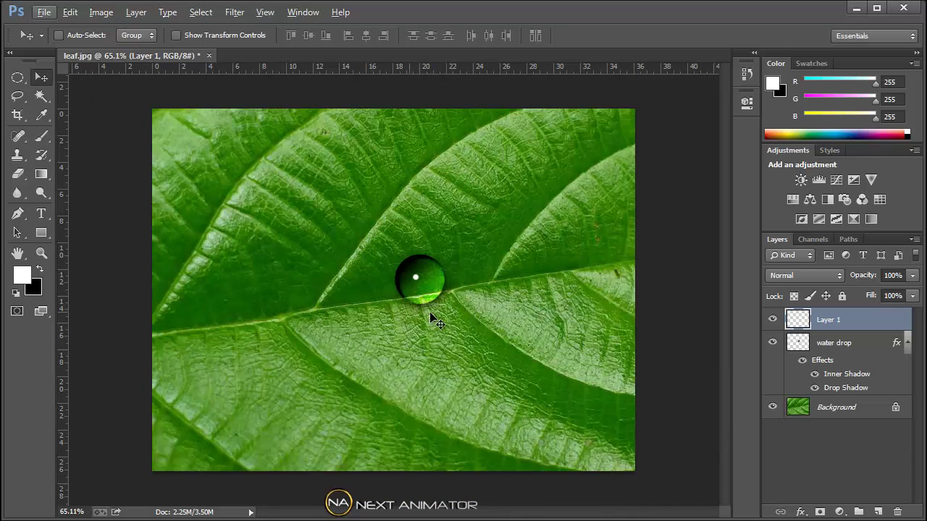
shift+click(832, 345)
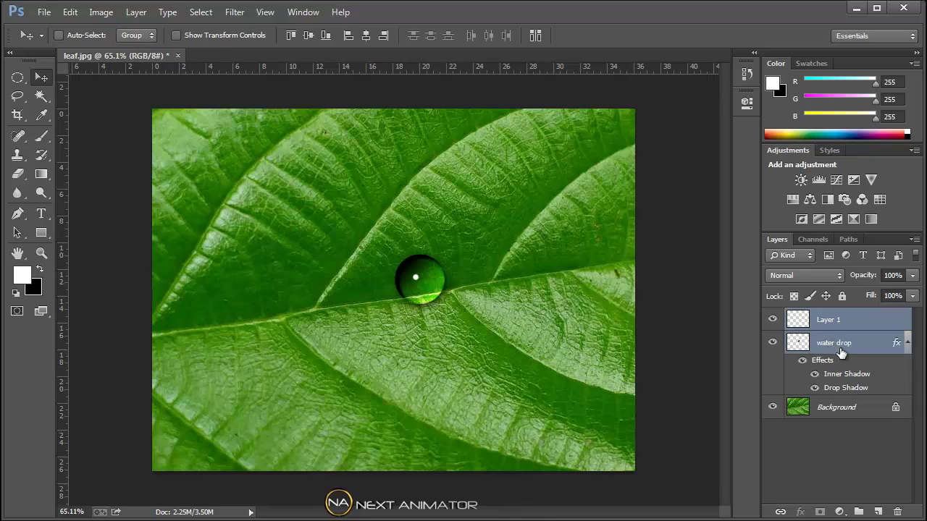
double_click(833, 323)
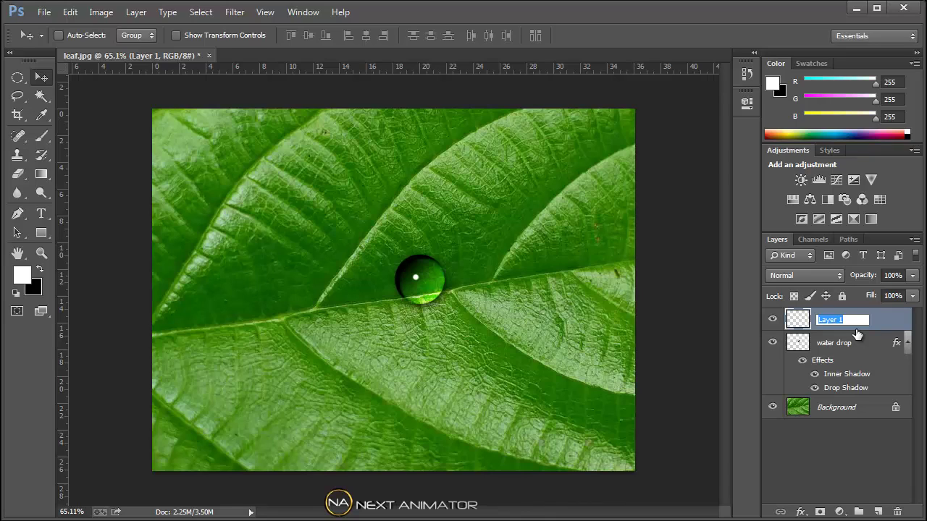
text(light)
key(Return)
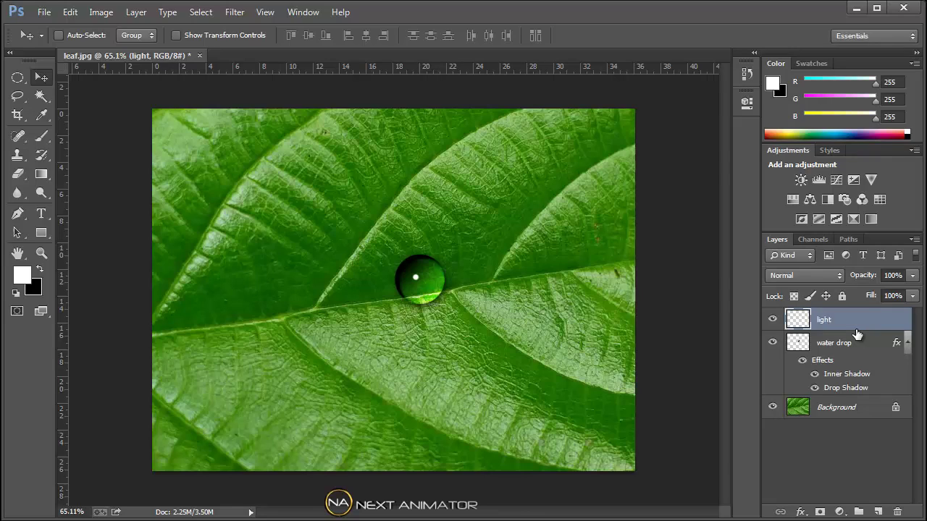
Group the light and water drop layers with Ctrl+G and name the group 'drop 1'.
shift+click(852, 343)
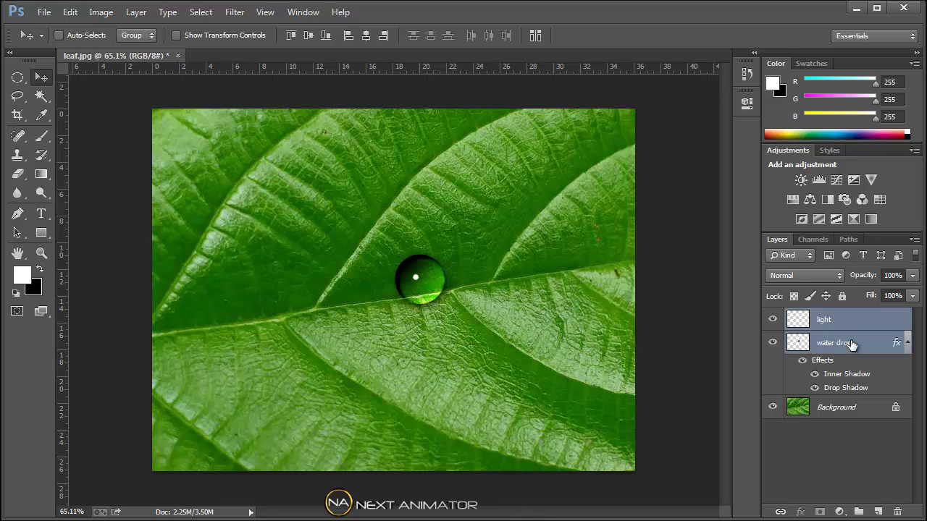
key(ctrl+g)
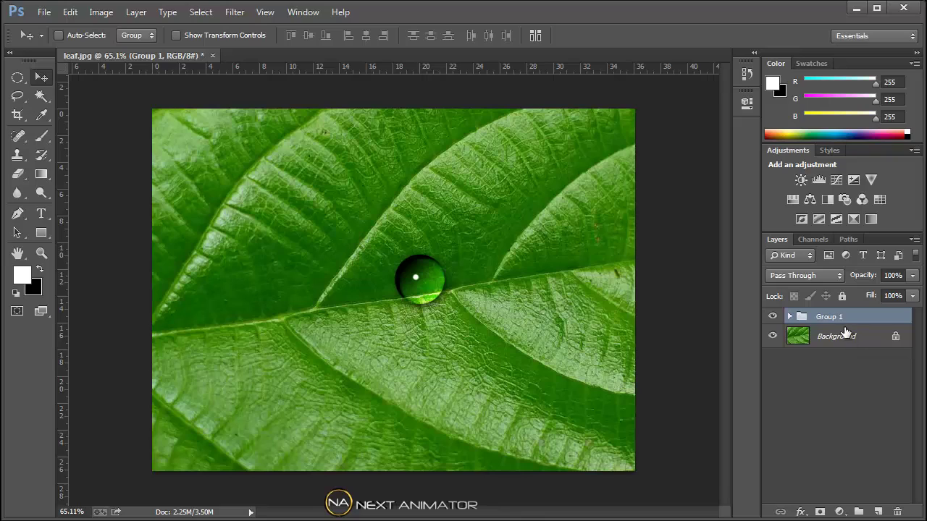
double_click(832, 317)
text(drop 1)
click(860, 407)
click(835, 317)
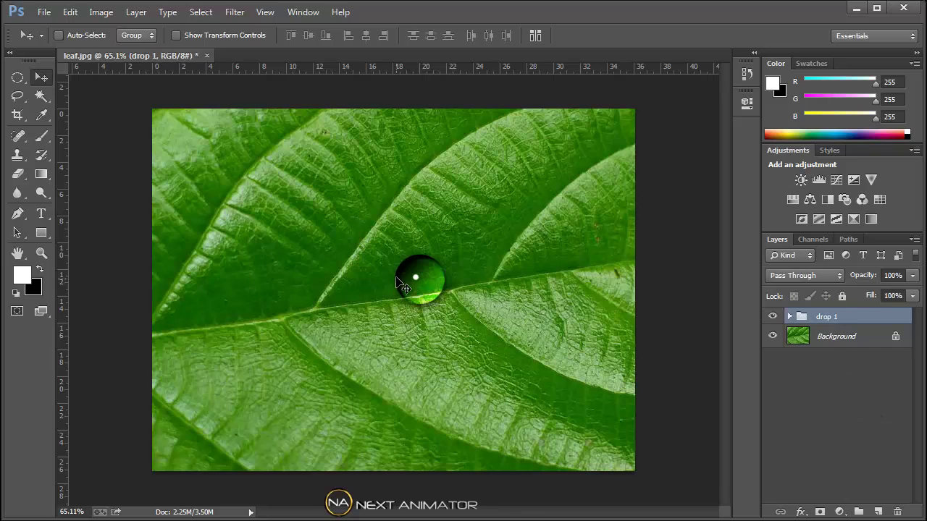
Move drop 1 onto the central vein, duplicate it to the right, and rename the copy 'drop 2'.
drag(426, 288, 387, 335)
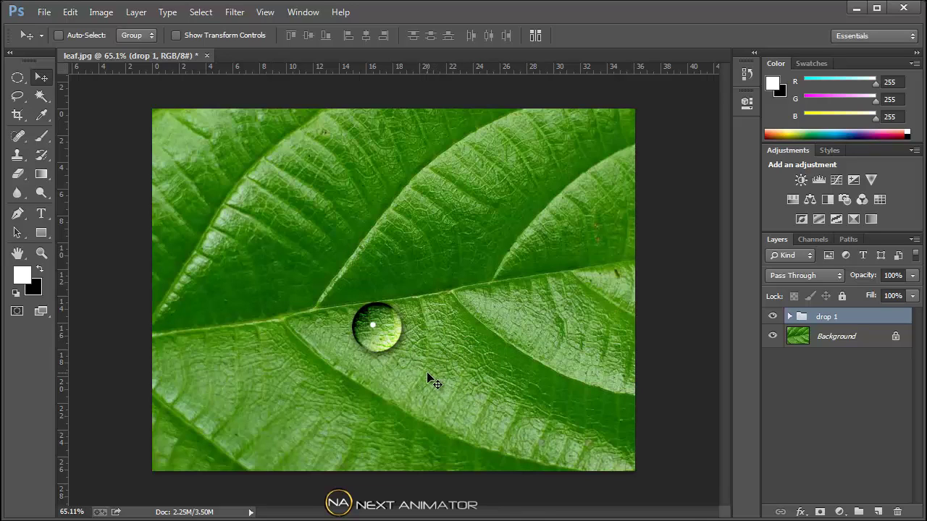
drag(380, 332, 489, 314)
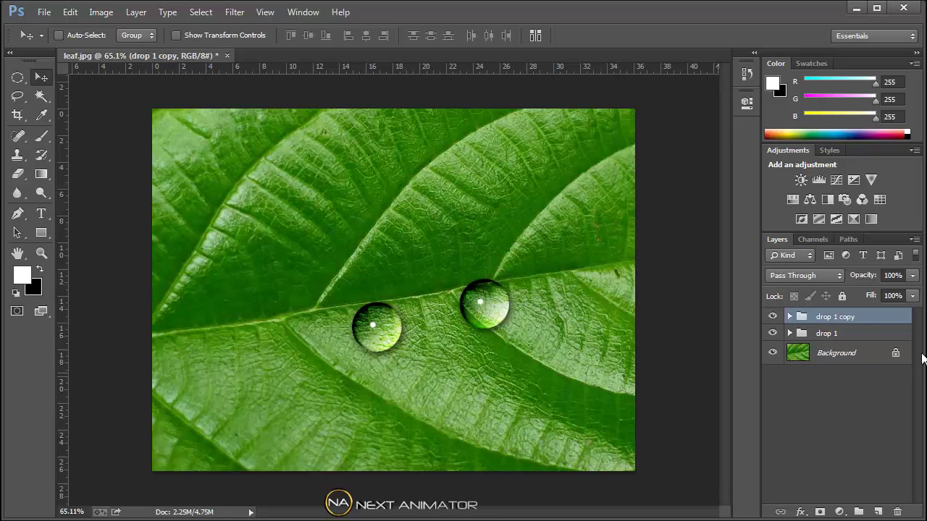
double_click(842, 320)
drag(836, 317, 864, 317)
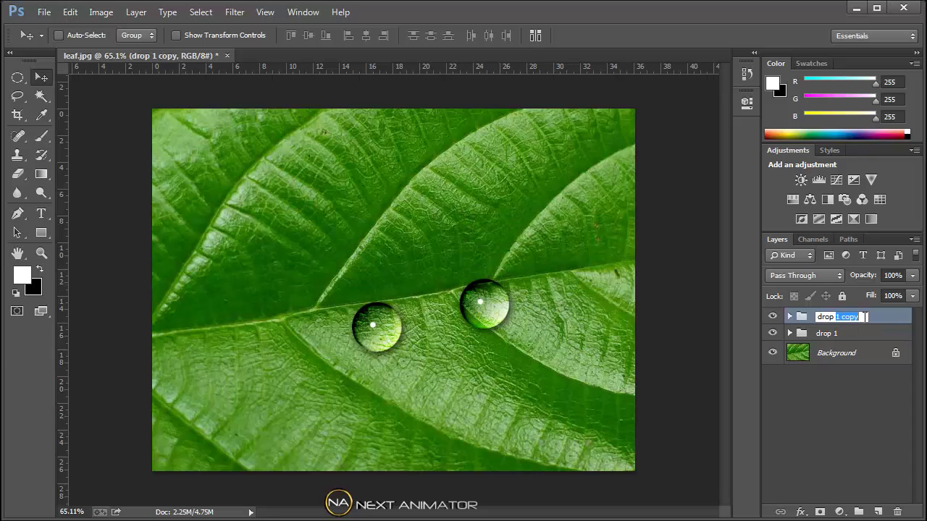
text(2)
click(832, 425)
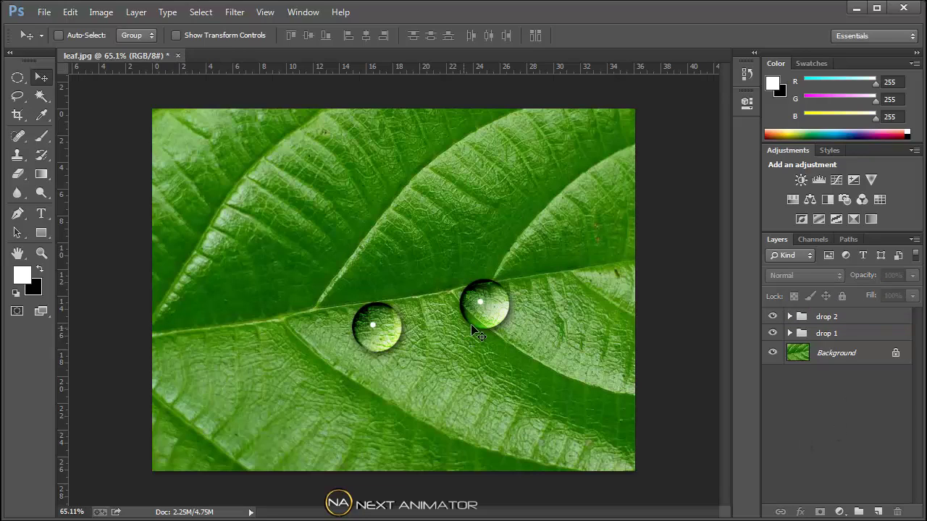
click(457, 292)
click(455, 212)
Duplicate drop 2 to another spot along the vein and rename the copy 'drop 3'.
click(854, 317)
drag(492, 319, 525, 360)
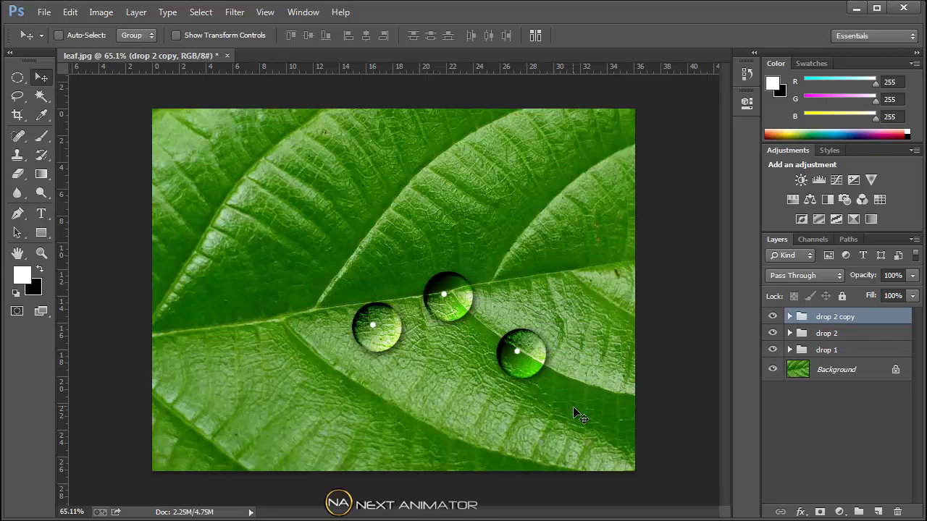
double_click(840, 317)
drag(837, 318, 873, 321)
text(3)
click(834, 429)
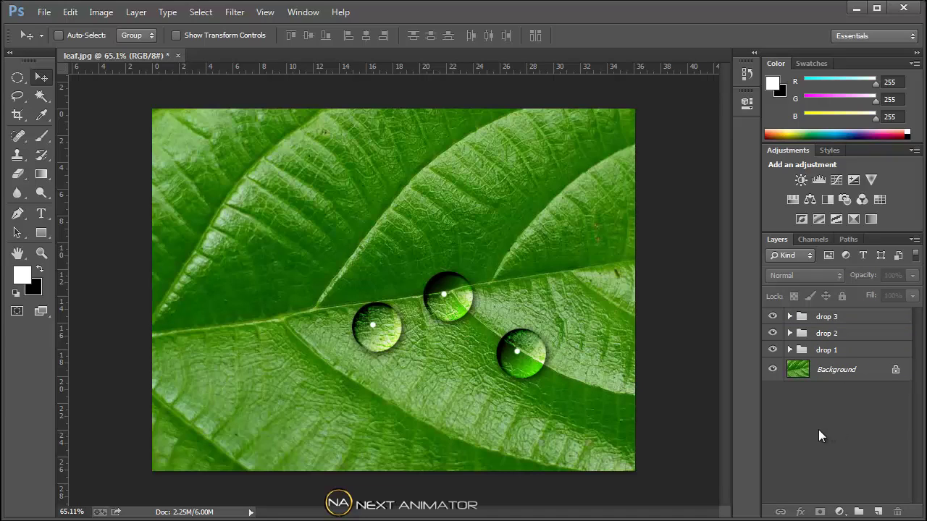
Liquify the drop 3 water drop layer with Forward Warp into a teardrop with its tip stretched up-right.
click(790, 317)
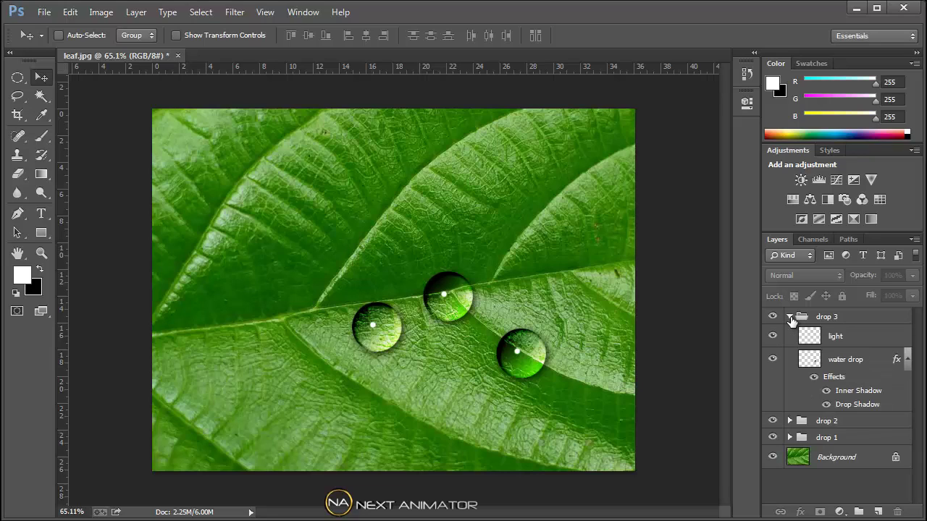
click(842, 367)
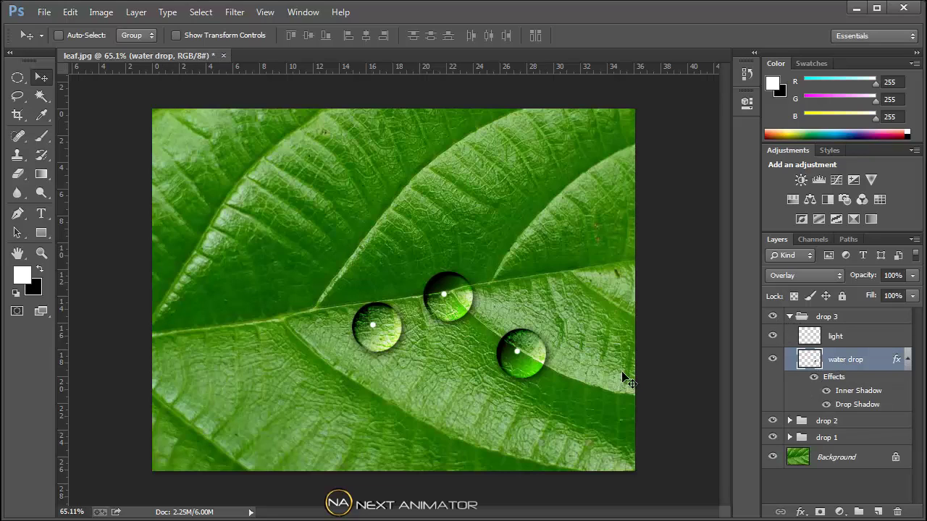
click(237, 15)
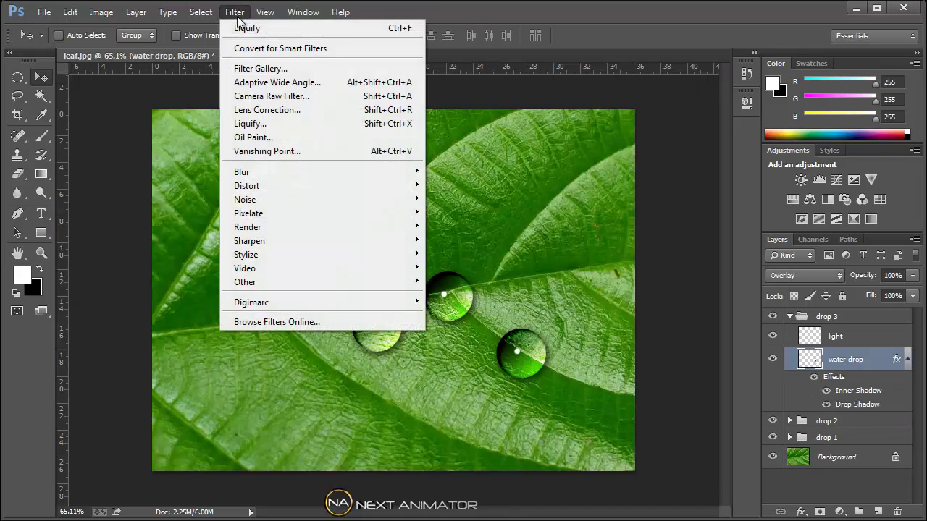
click(262, 126)
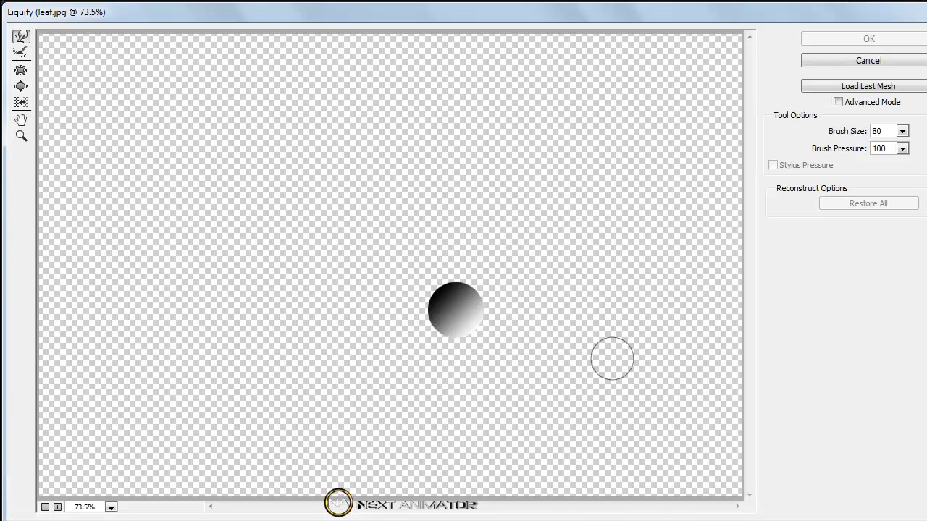
click(20, 37)
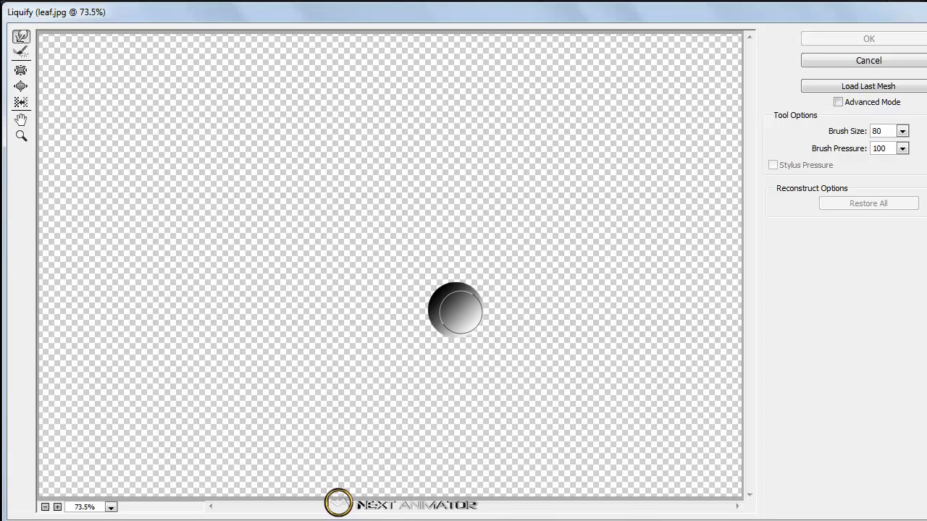
drag(459, 306, 485, 260)
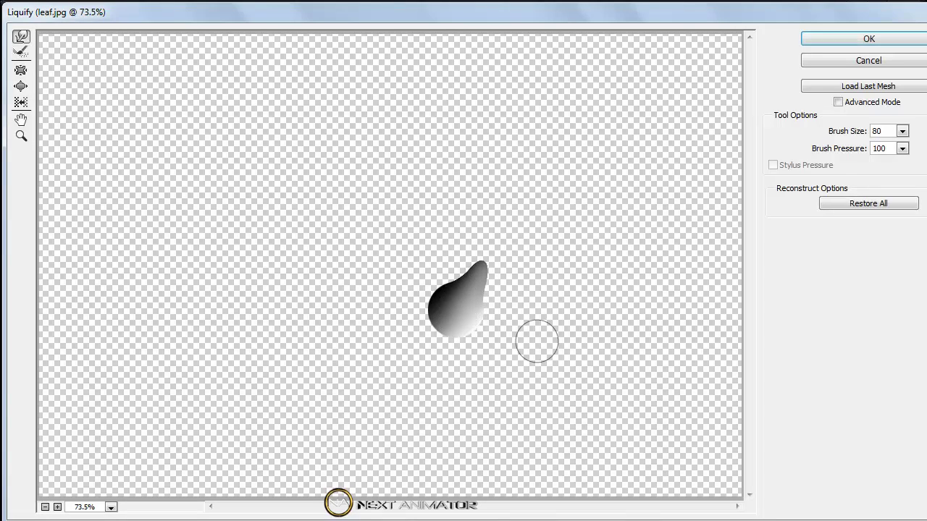
click(842, 41)
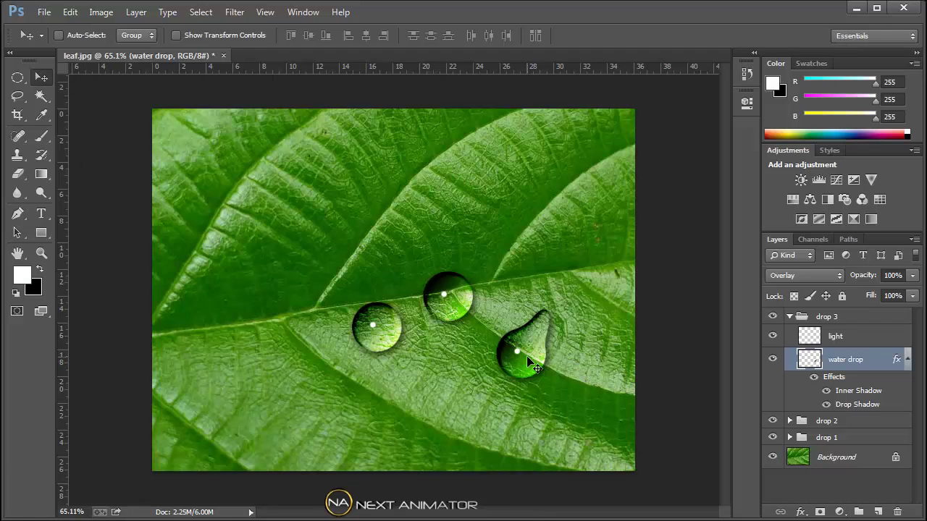
Move the drop 3 teardrop lower on the leaf and rotate it so its tail trails down-right.
click(790, 317)
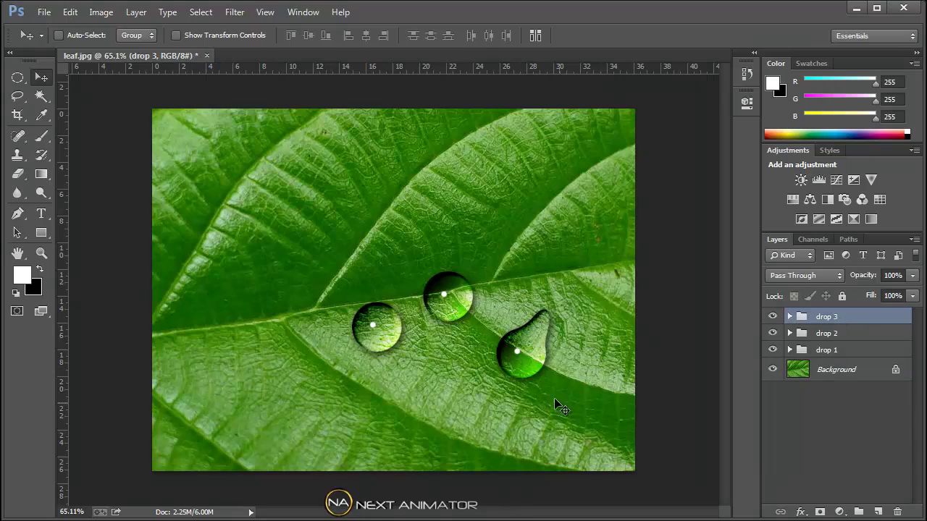
drag(530, 367, 511, 394)
key(ctrl+t)
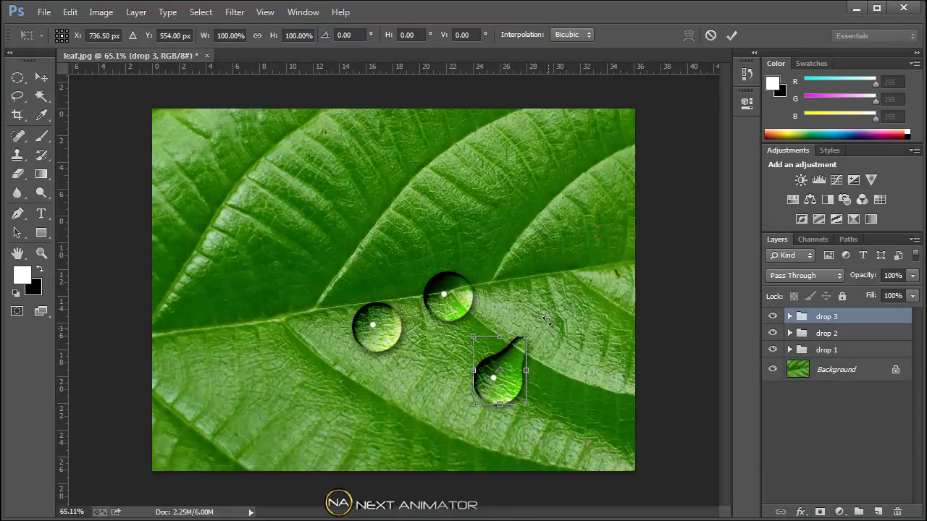
drag(547, 322, 575, 453)
key(Return)
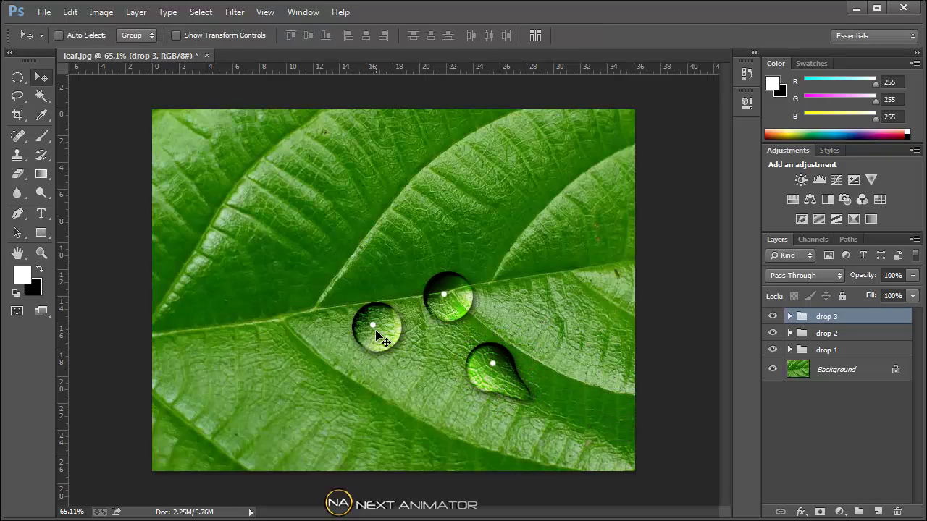
Scale the drop 2 group to 146.67% around its centre.
click(859, 335)
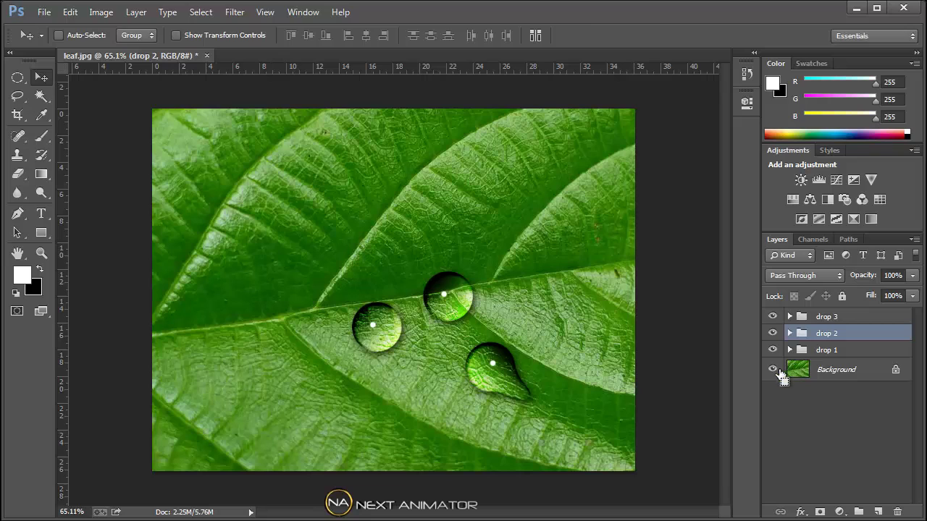
key(ctrl+t)
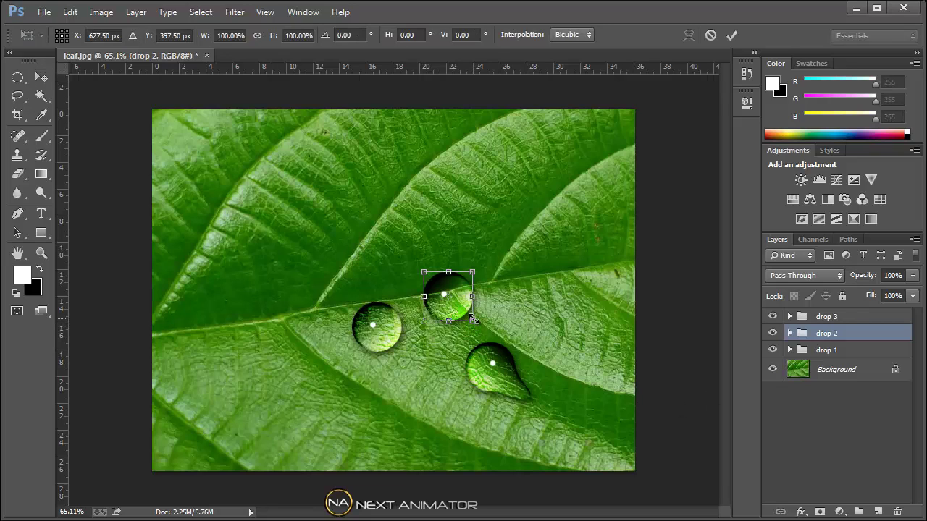
drag(474, 322, 470, 293)
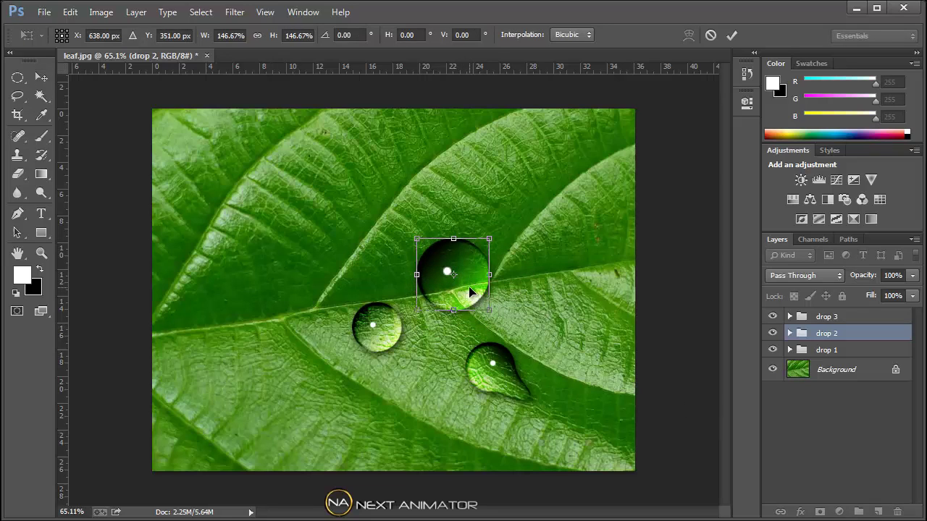
key(Return)
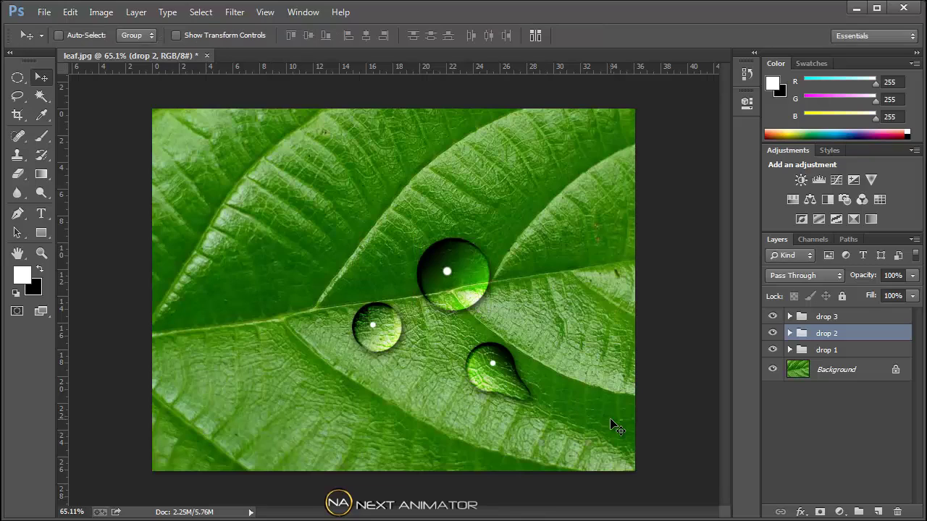